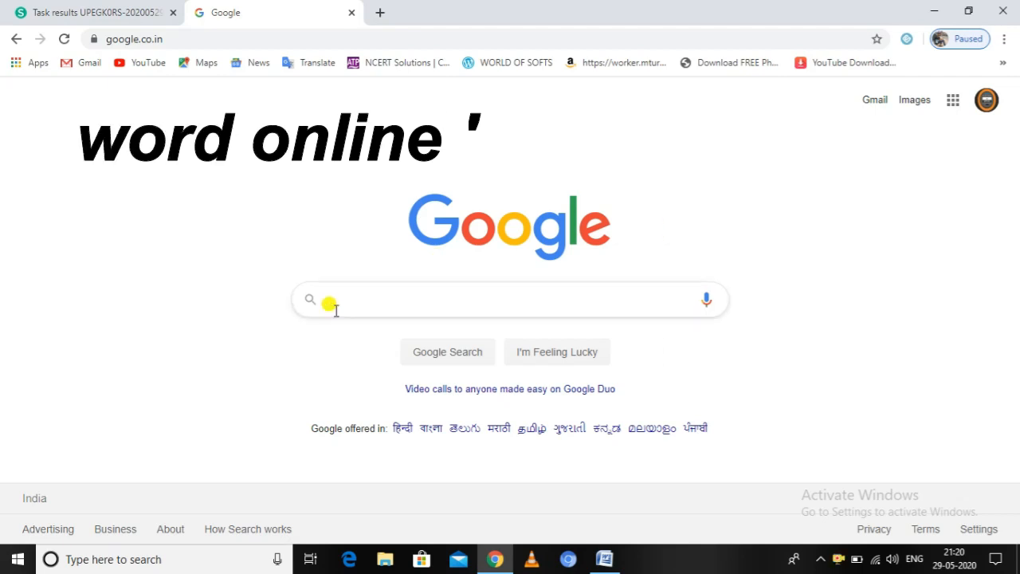
Step: Search the web for "pdf to word online" and open the ilovepdf.com PDF to Word converter from the results
click(363, 297)
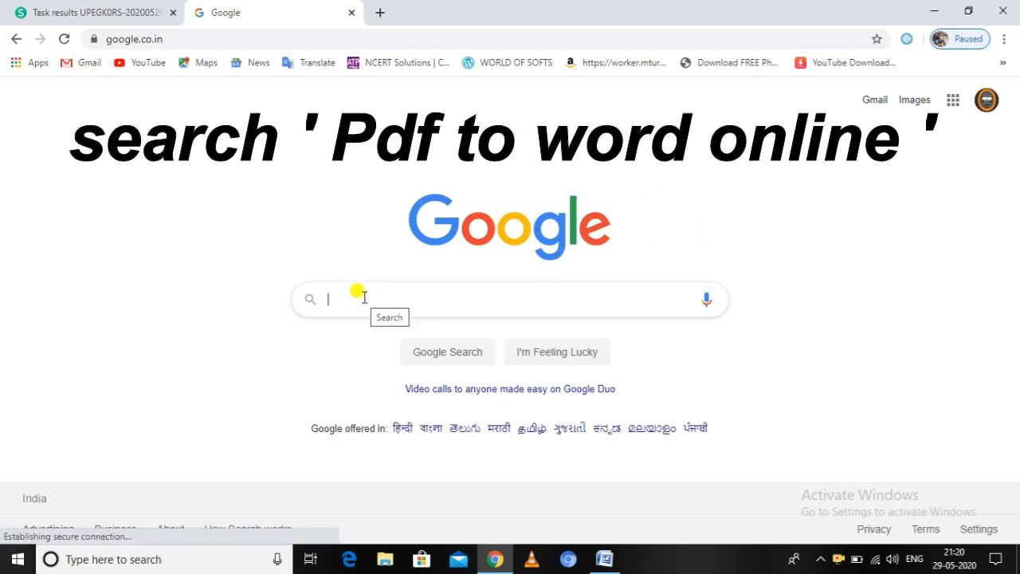
text(pdf to )
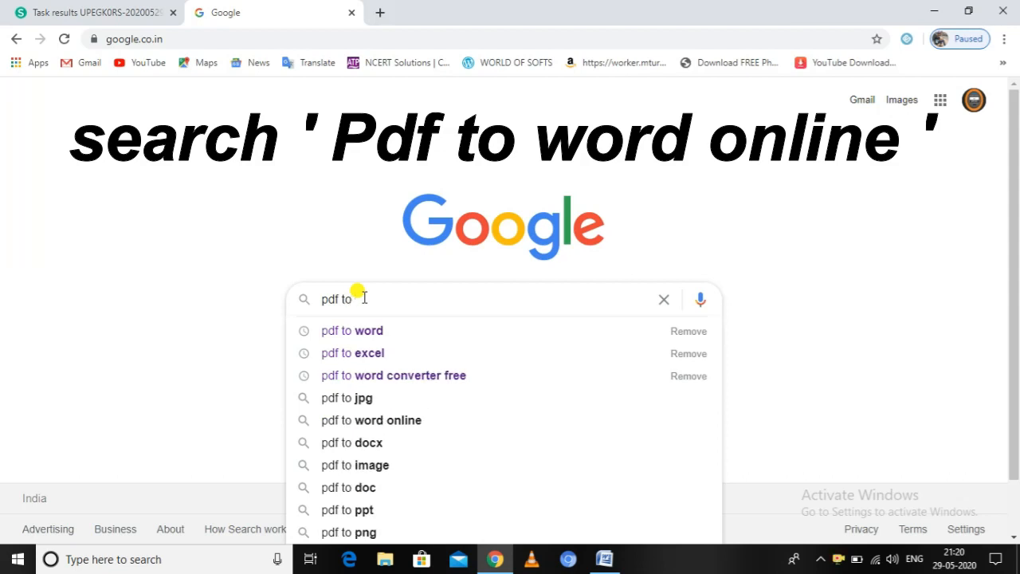
text(word )
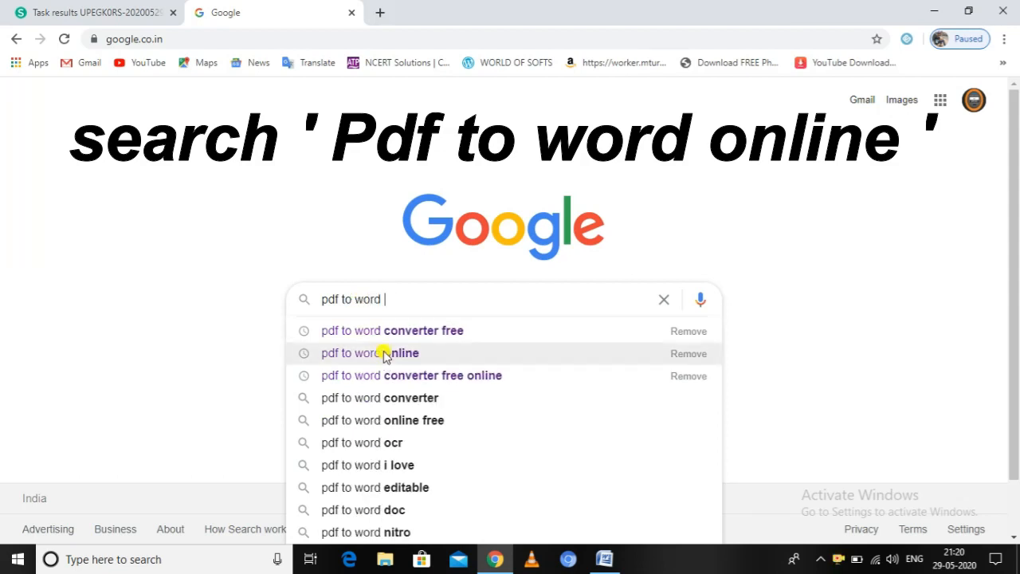
text(online)
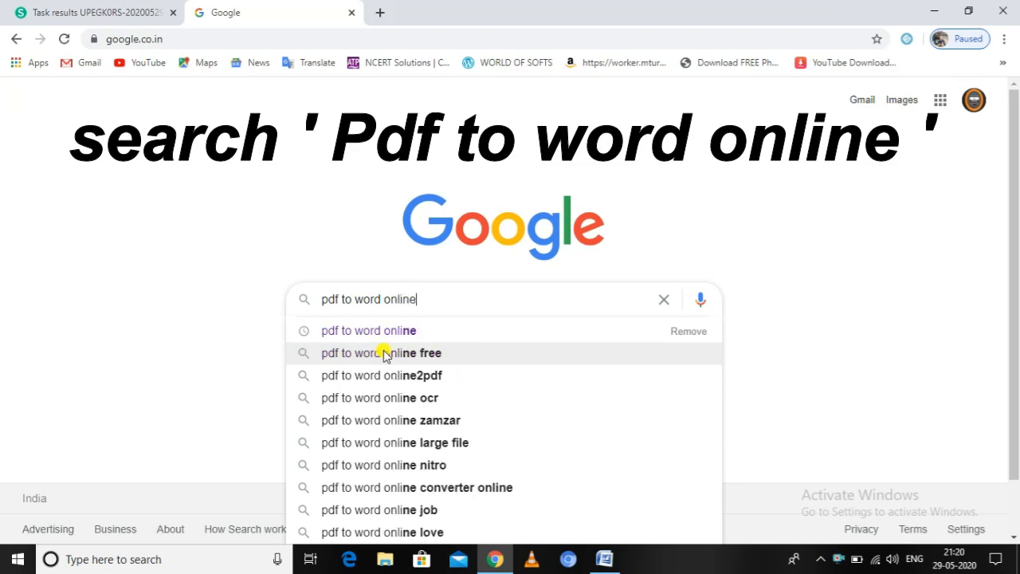
key(Return)
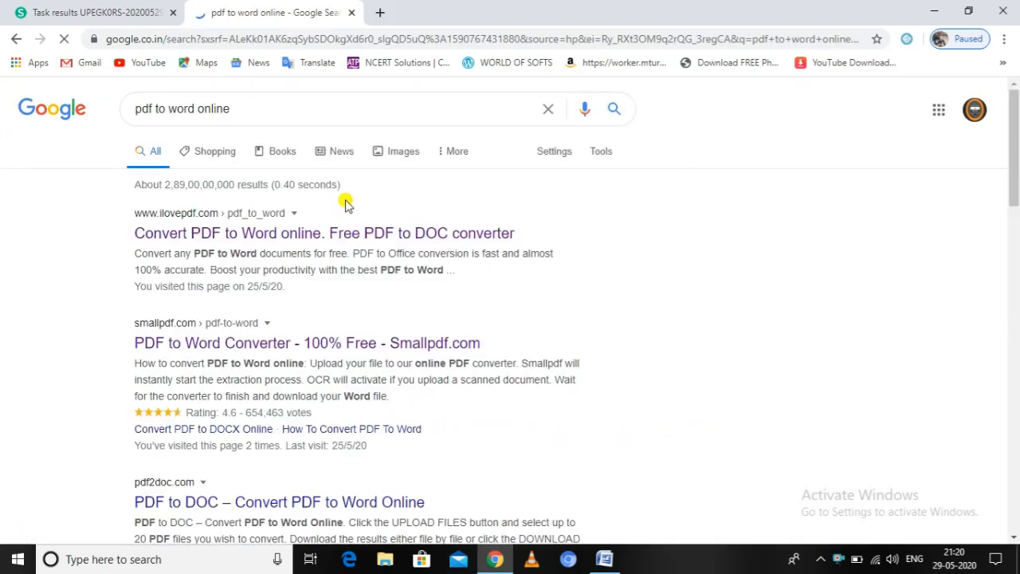
click(414, 240)
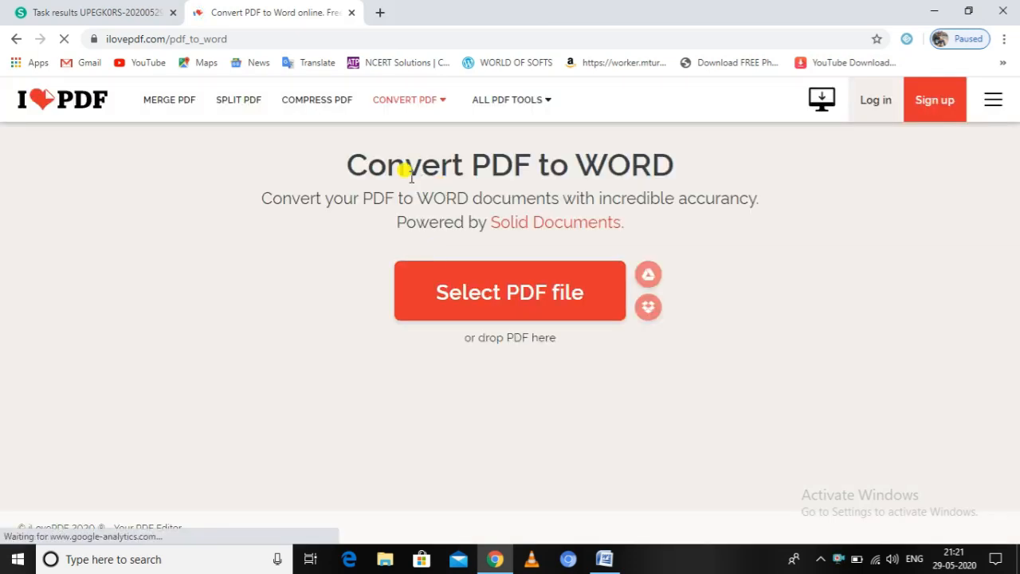
Step: Load the cheat_codes PDF from the Desktop into the converter and convert it to Word
click(592, 303)
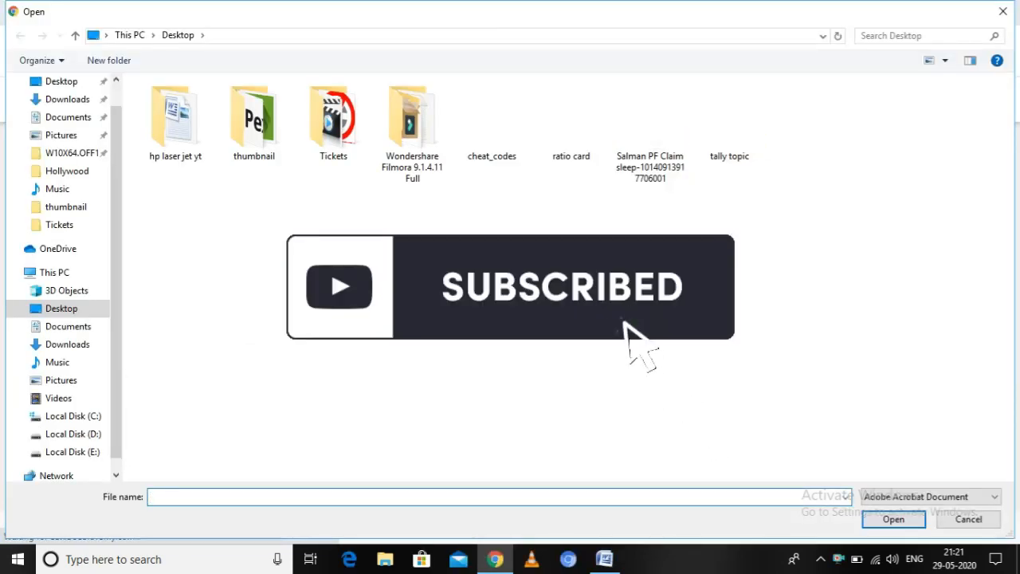
click(492, 146)
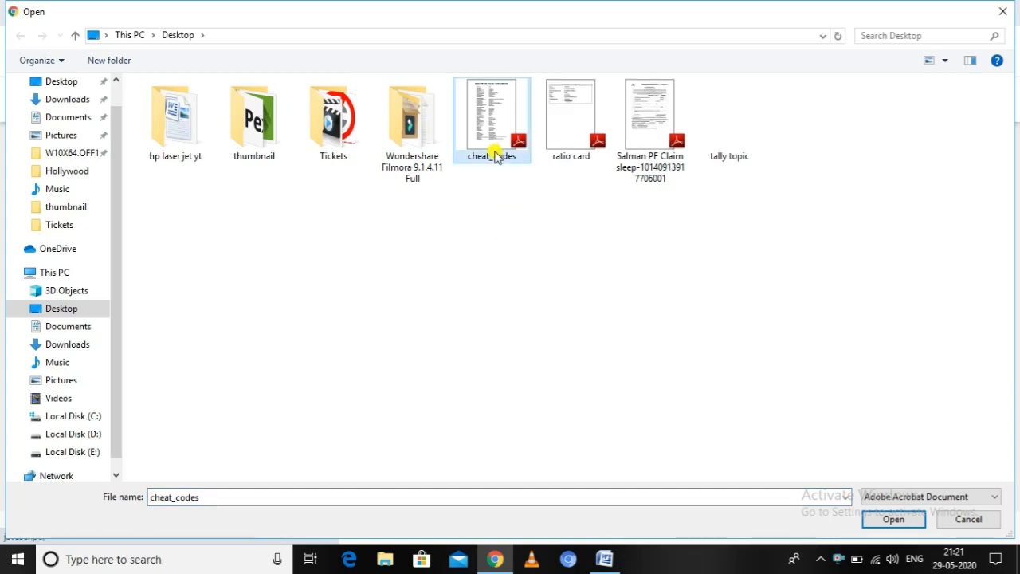
click(893, 519)
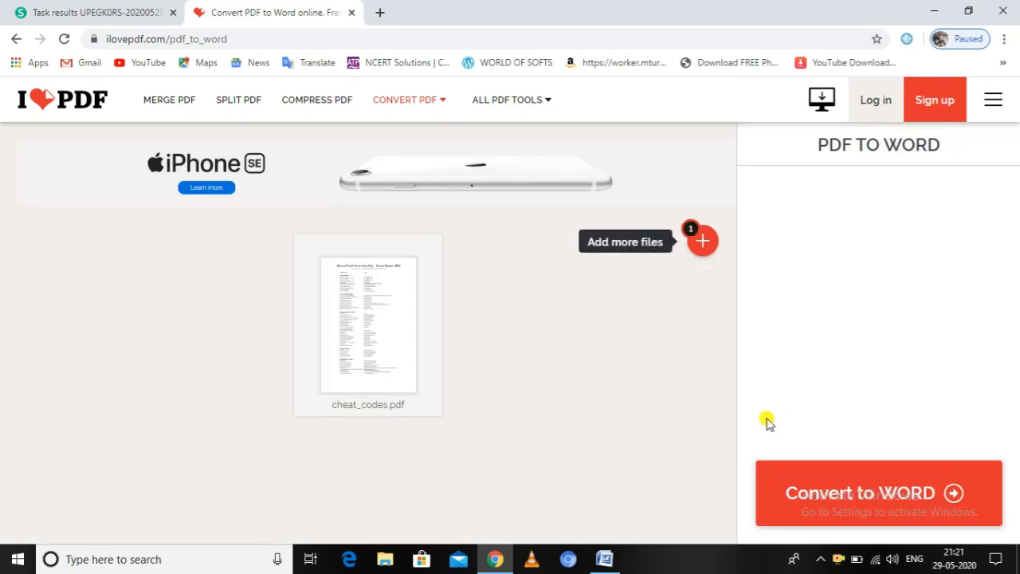
click(898, 514)
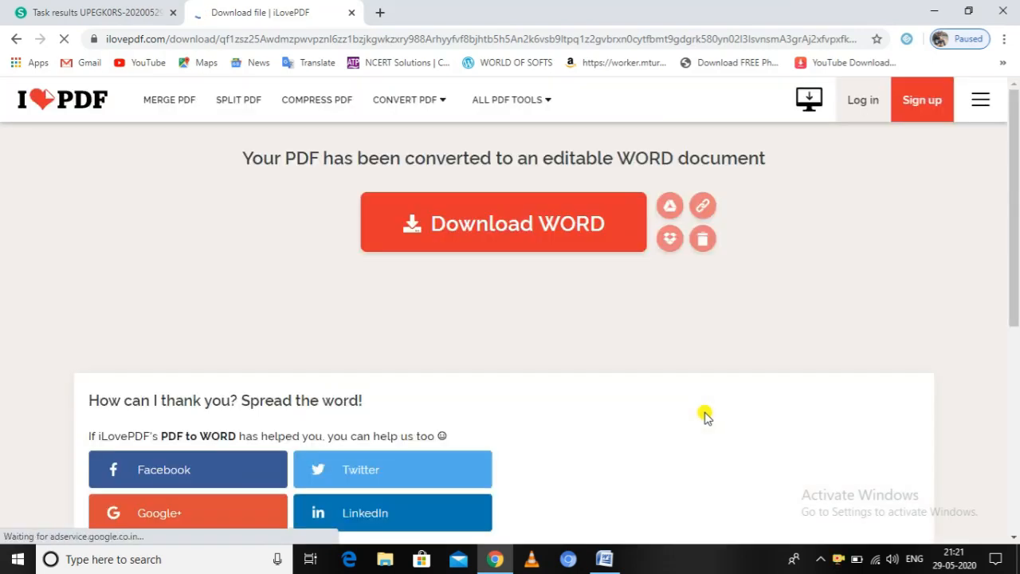
Step: Download the converted Word document cheat_codes.docx and open it in Microsoft Word
click(564, 251)
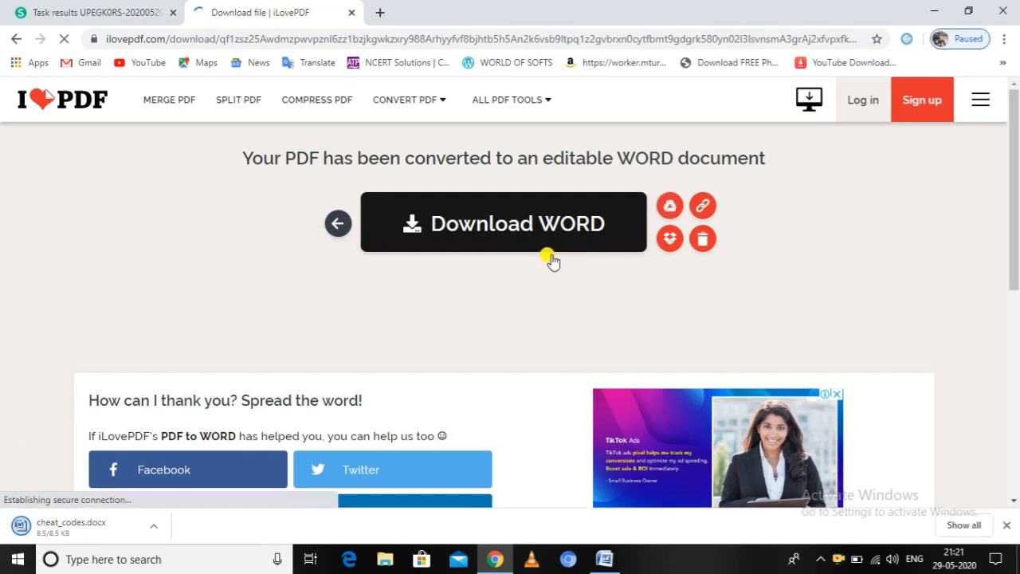
click(154, 527)
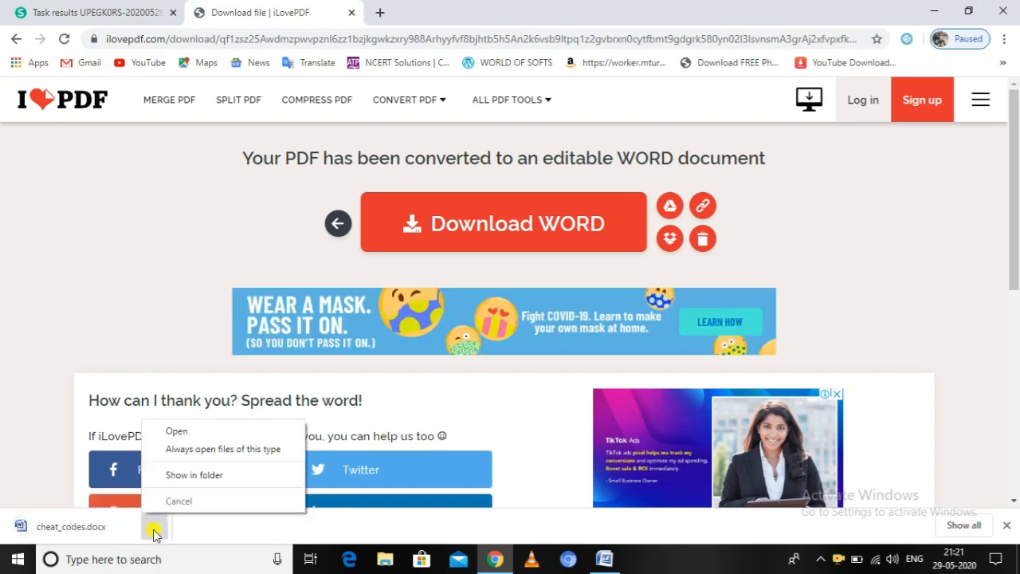
click(195, 431)
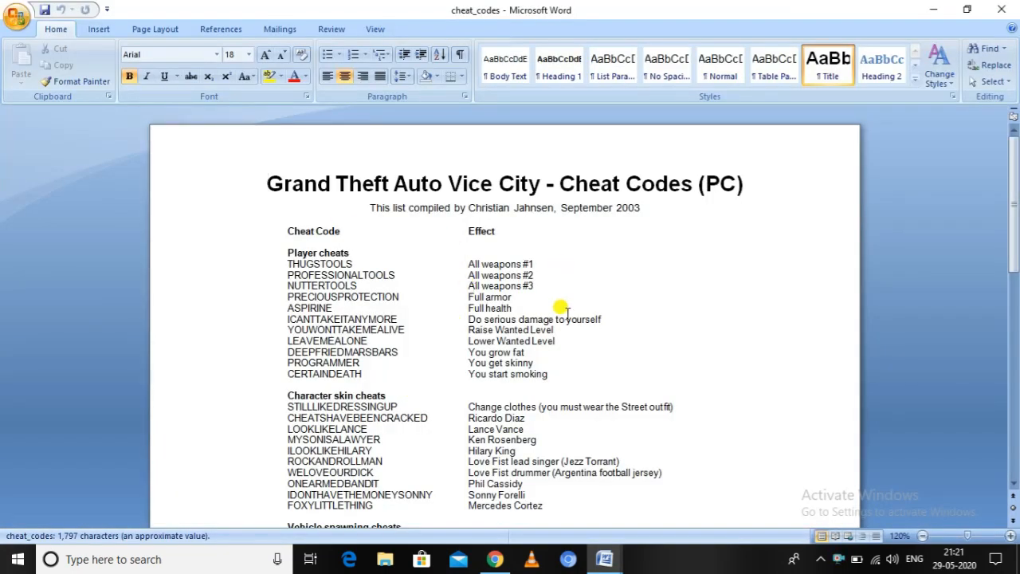
Step: Remove the last five letters, "YMORE", from the ICANTTAKEITANYMORE code under Player cheats
click(407, 319)
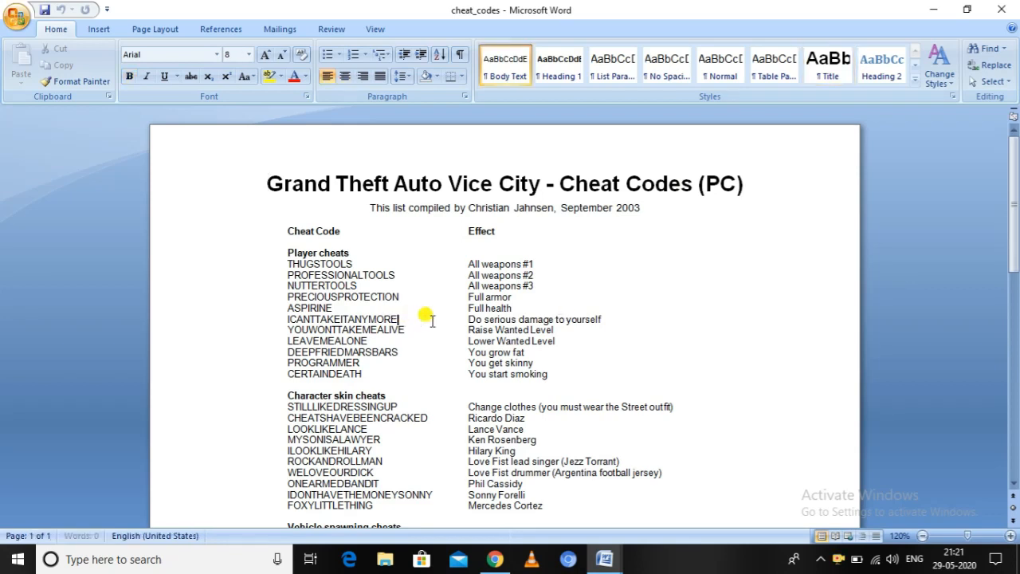
key(BackSpace)
key(BackSpace)
key(BackSpace)
key(BackSpace)
key(BackSpace)
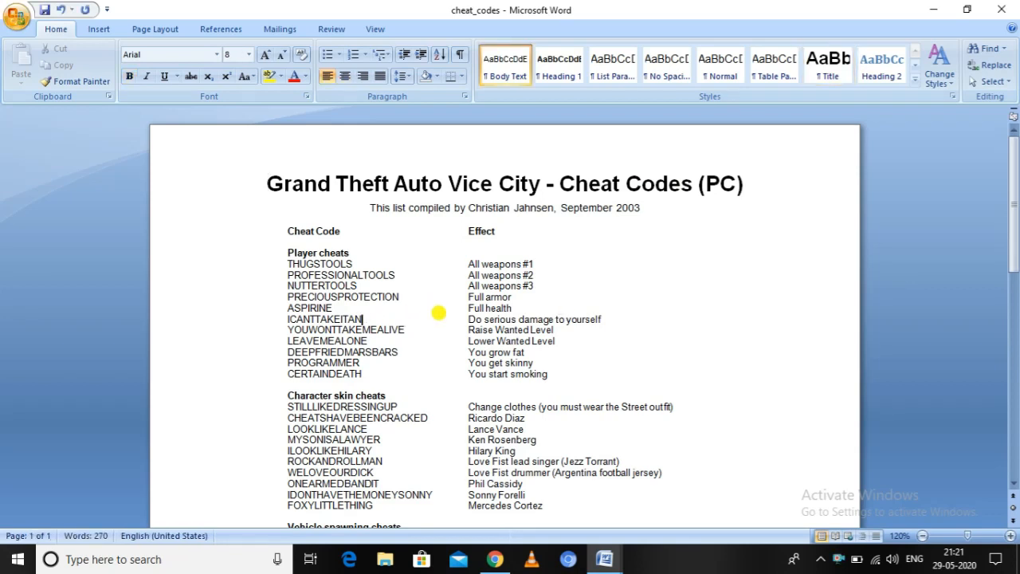
Step: Delete the whole title line at the start of the document and undo the deletion
scroll(442, 331, down, 5)
scroll(446, 339, up, 5)
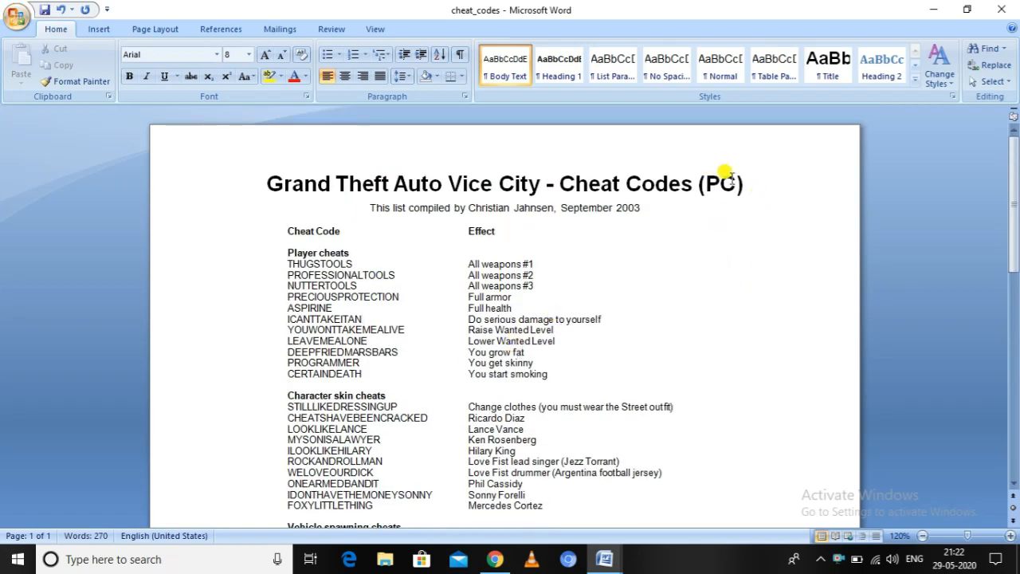
drag(748, 179, 249, 145)
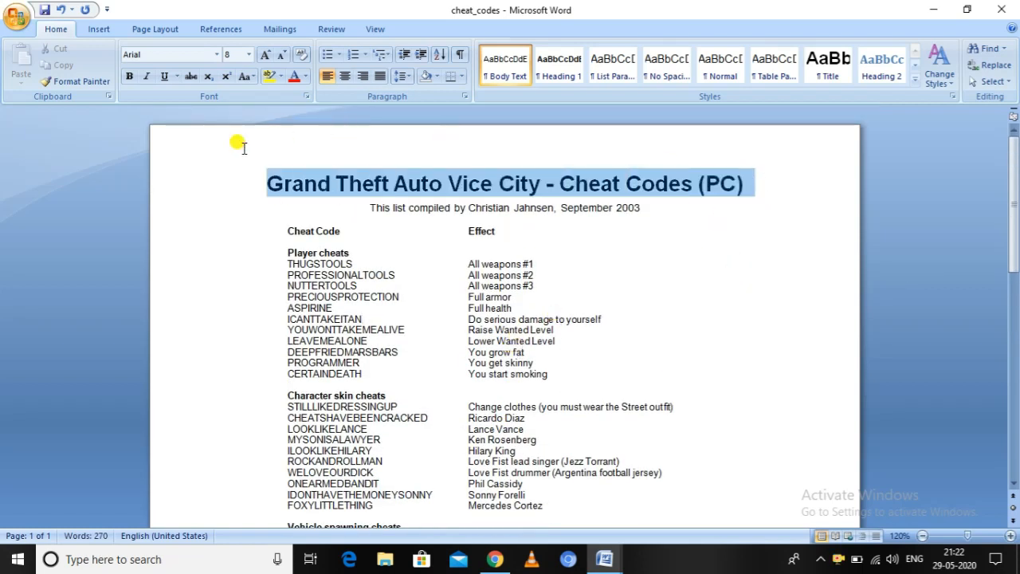
key(Delete)
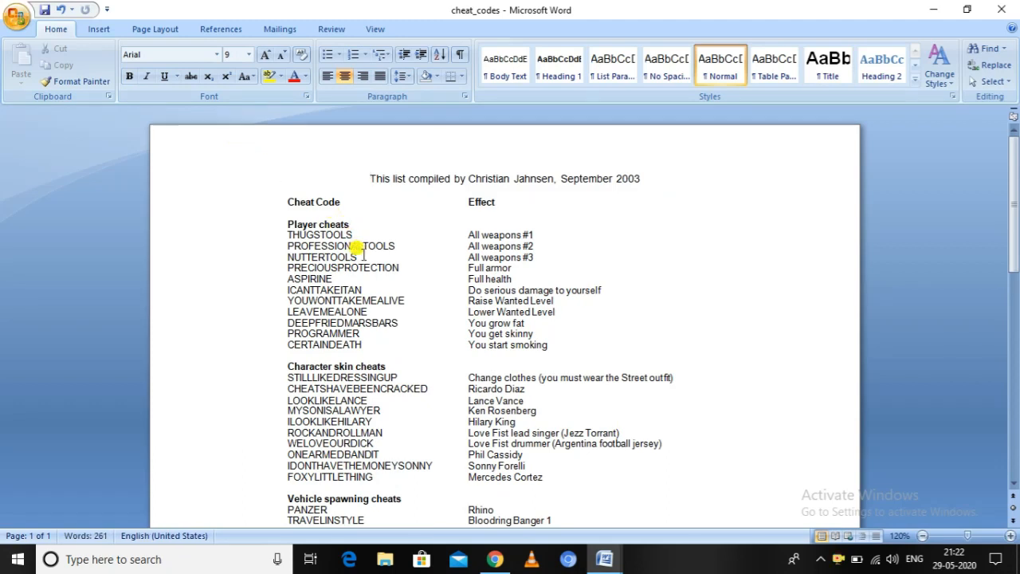
key(ctrl+z)
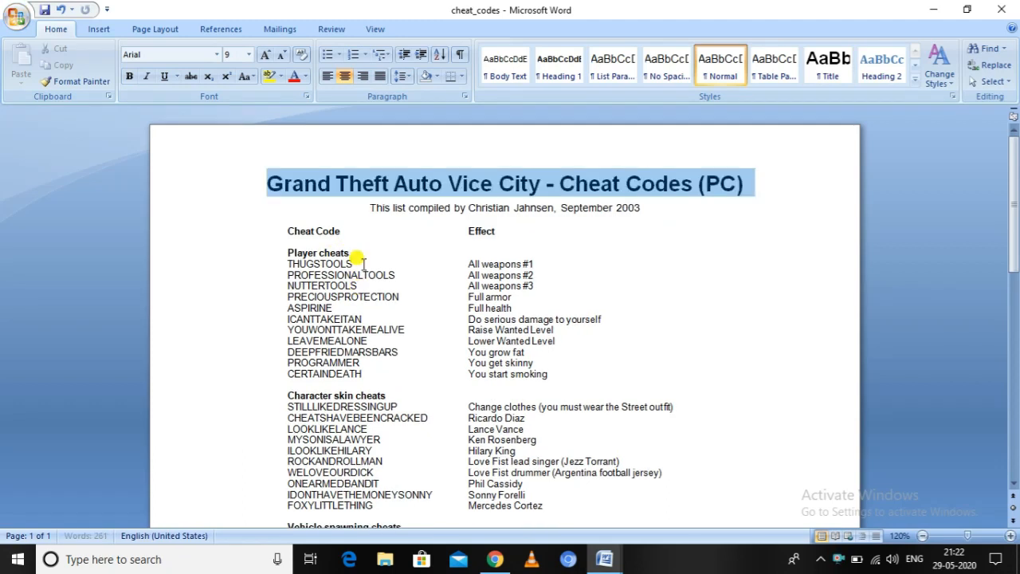
Step: Replace the document's title text with "The House Of Comorcial Offense"
click(477, 185)
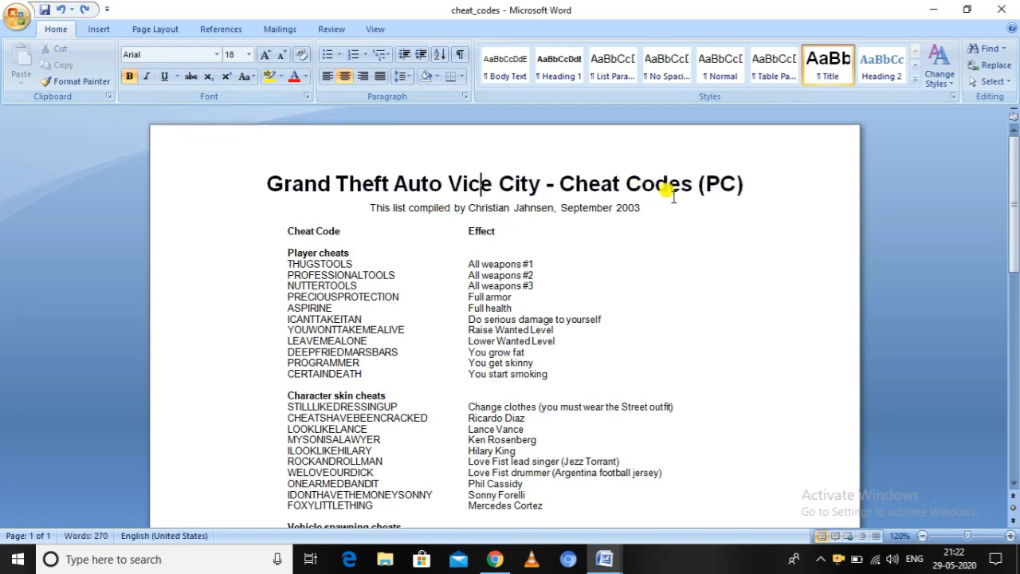
key(BackSpace)
key(BackSpace)
key(BackSpace)
key(BackSpace)
key(BackSpace)
key(BackSpace)
key(BackSpace)
key(BackSpace)
key(BackSpace)
key(BackSpace)
key(BackSpace)
key(BackSpace)
key(BackSpace)
key(BackSpace)
key(BackSpace)
key(BackSpace)
key(BackSpace)
key(BackSpace)
key(BackSpace)
key(BackSpace)
key(BackSpace)
key(BackSpace)
key(BackSpace)
key(BackSpace)
key(BackSpace)
key(BackSpace)
key(BackSpace)
key(BackSpace)
key(BackSpace)
key(BackSpace)
key(BackSpace)
key(BackSpace)
key(BackSpace)
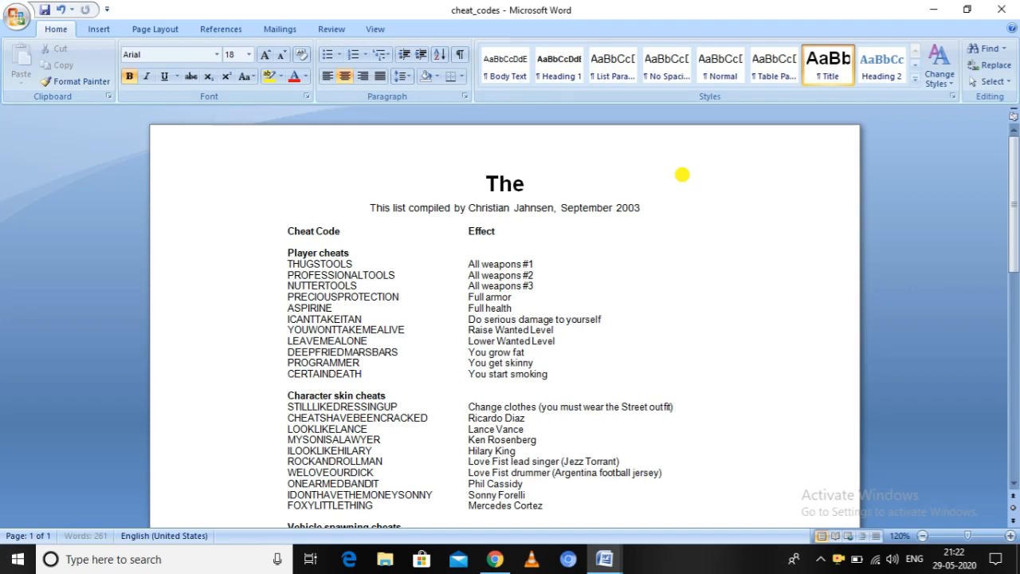
text(Ho)
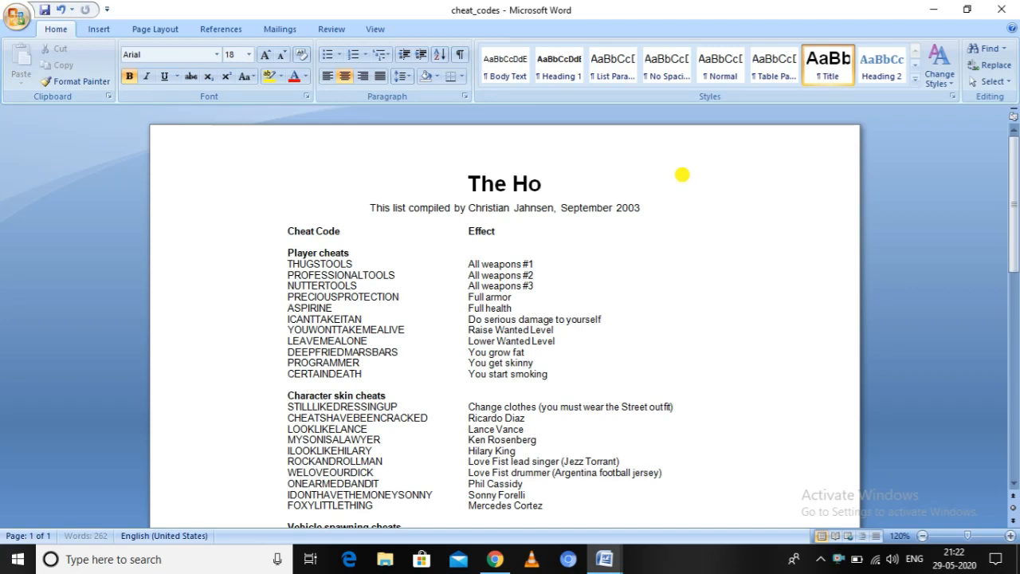
text(use Of)
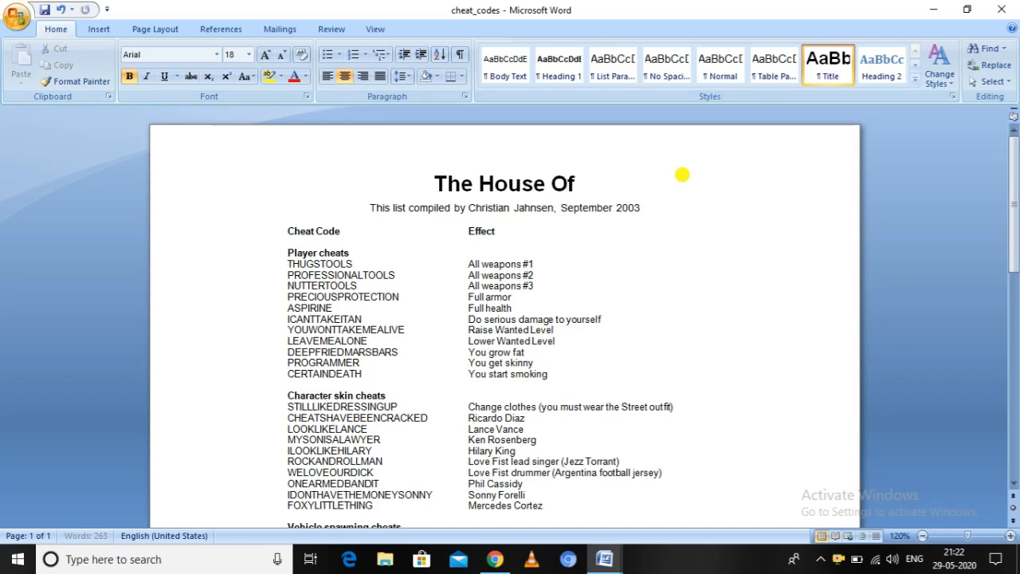
text( Comorcial )
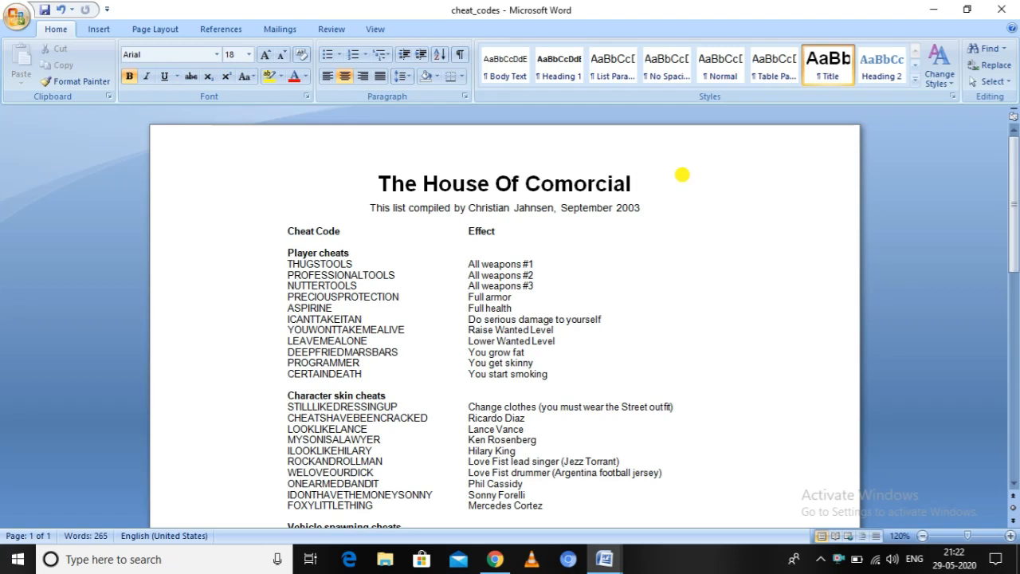
text(Offen)
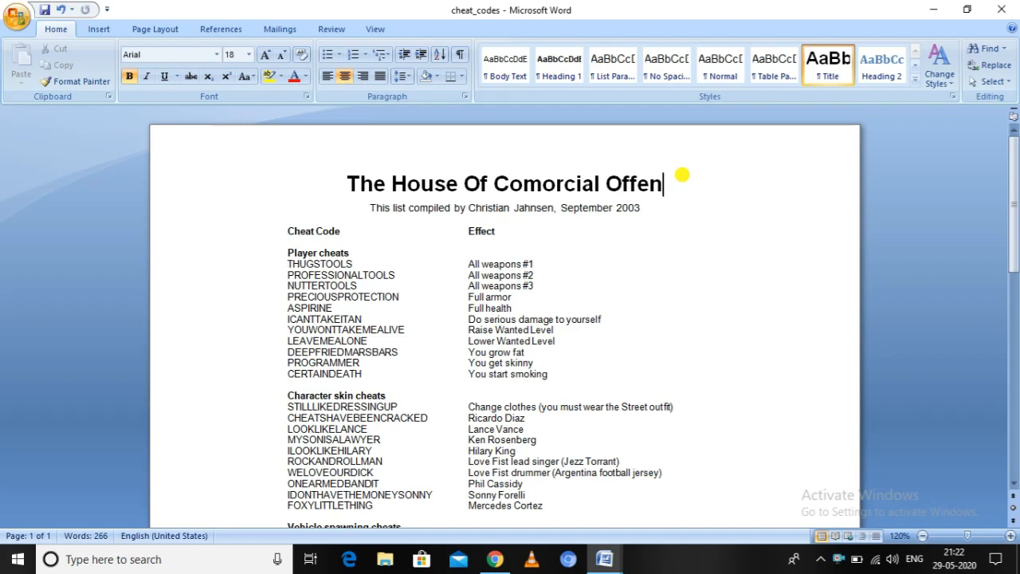
text(se)
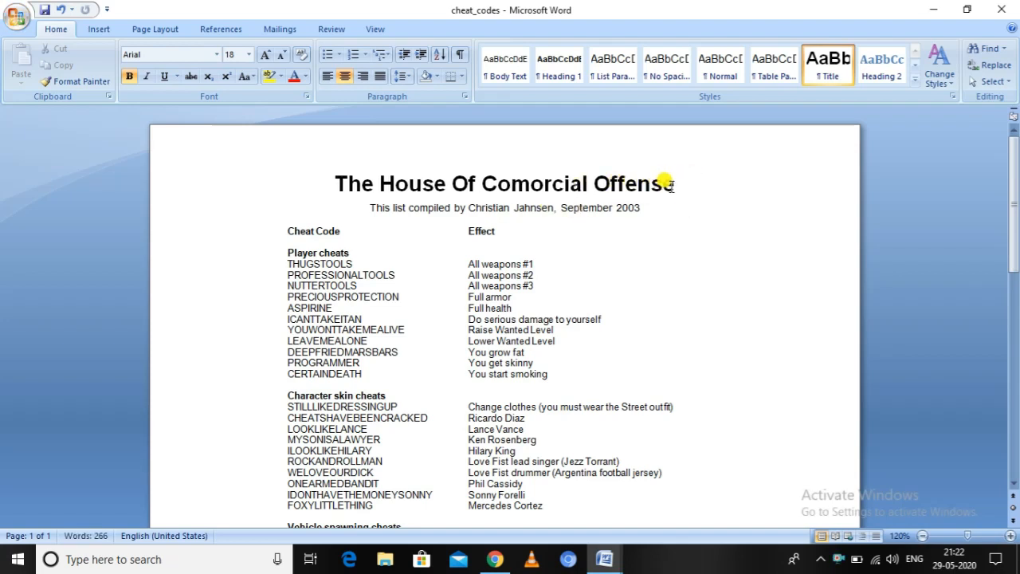
Step: Format the whole title in the standard red font color with italic and underline
drag(673, 185, 314, 164)
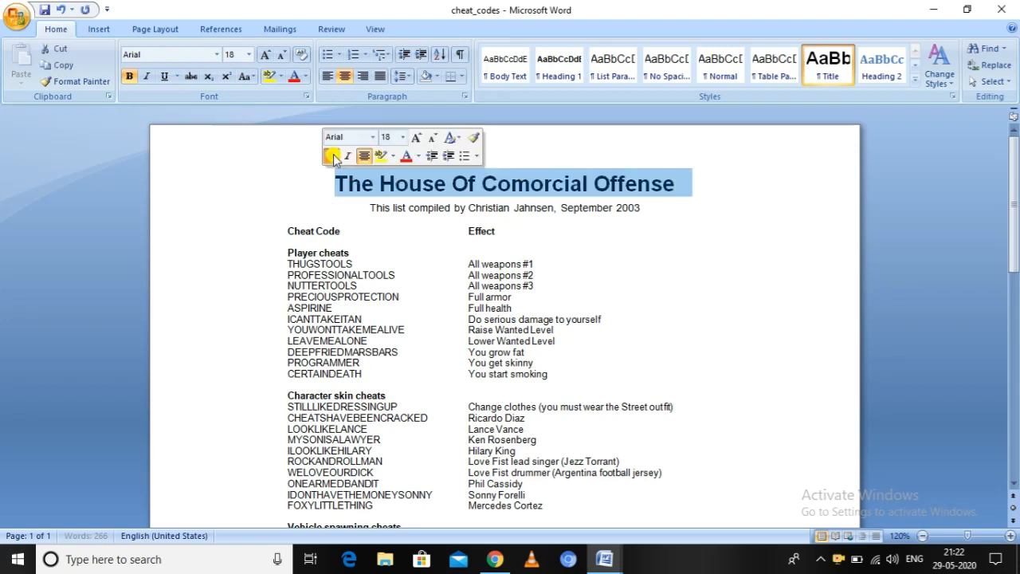
click(305, 76)
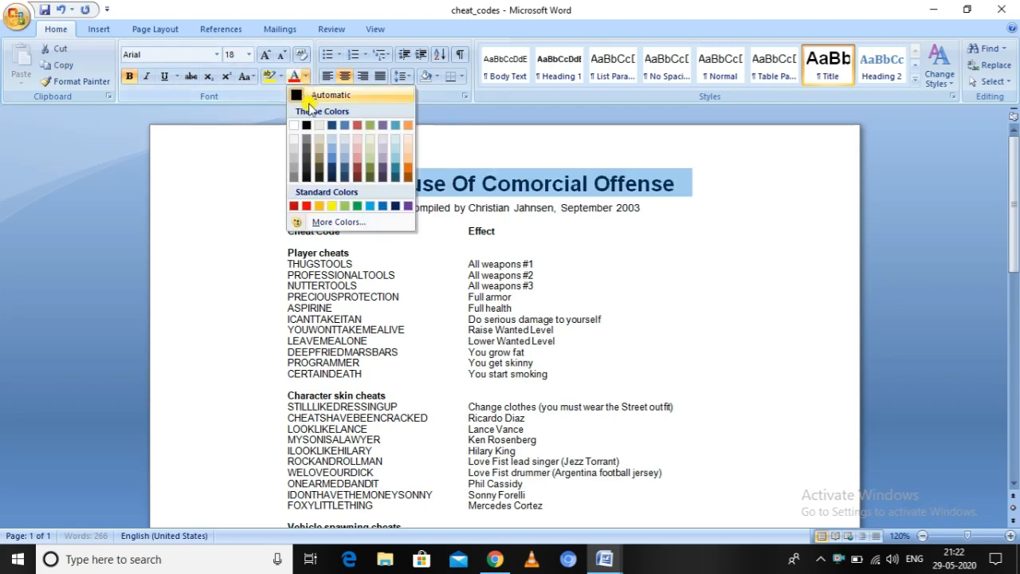
click(310, 206)
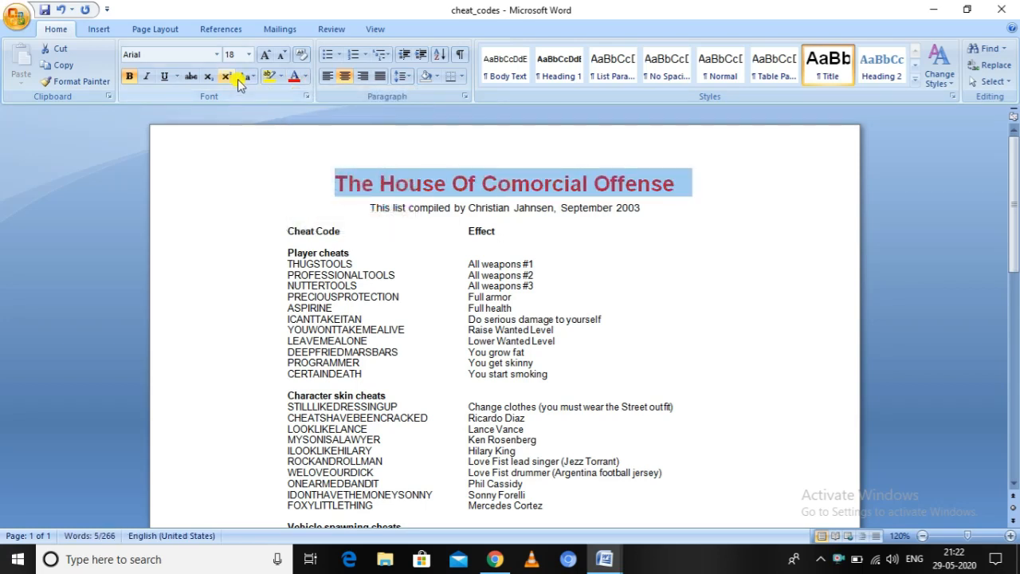
click(147, 77)
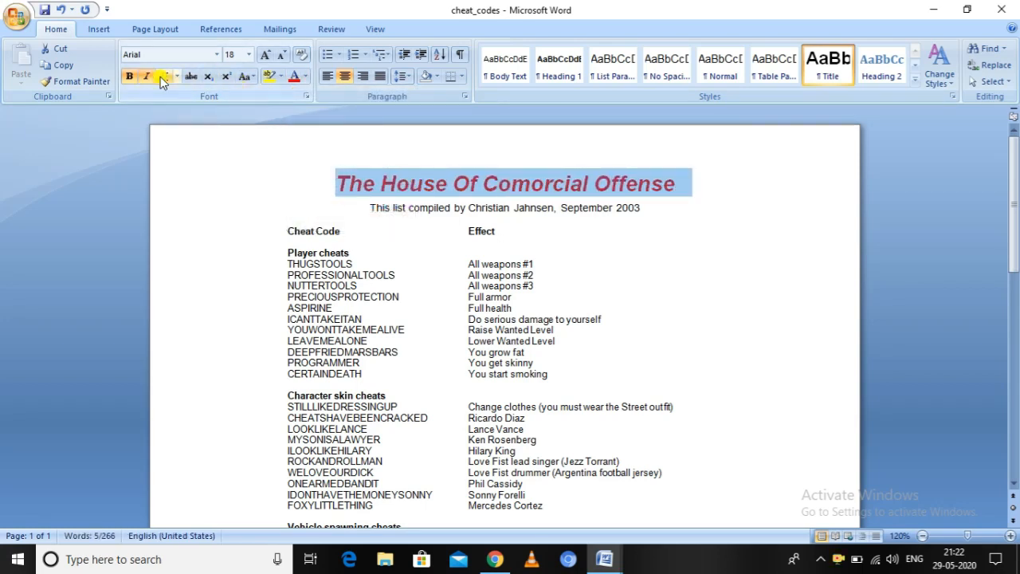
click(164, 77)
click(721, 188)
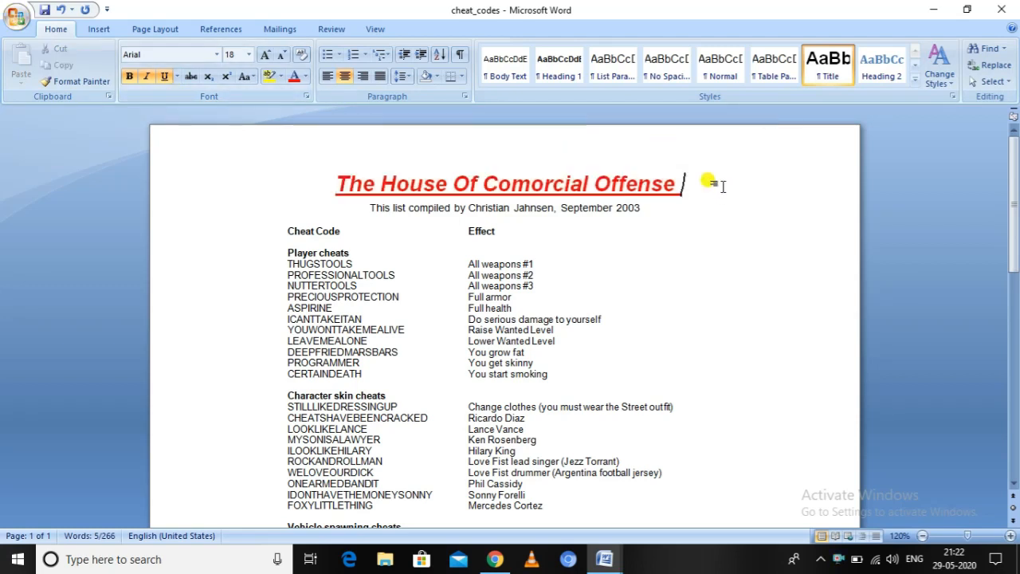
scroll(705, 191, down, 5)
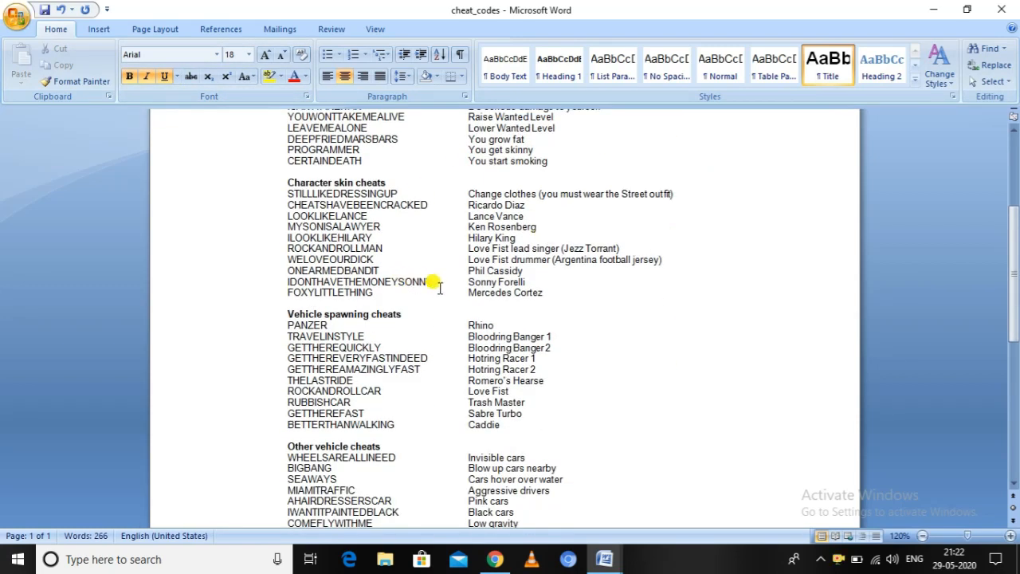
click(563, 295)
key(Return)
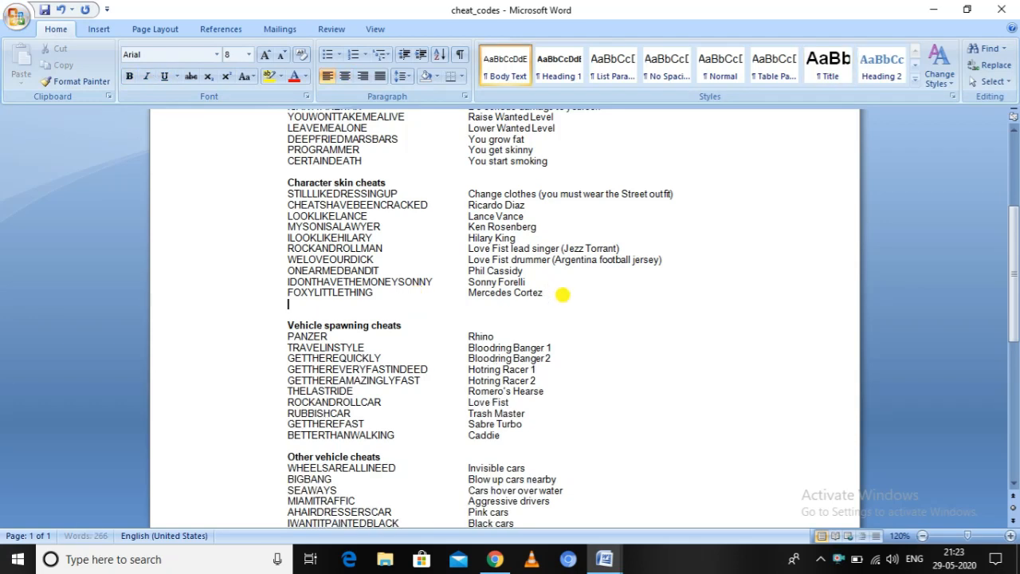
click(98, 32)
click(163, 76)
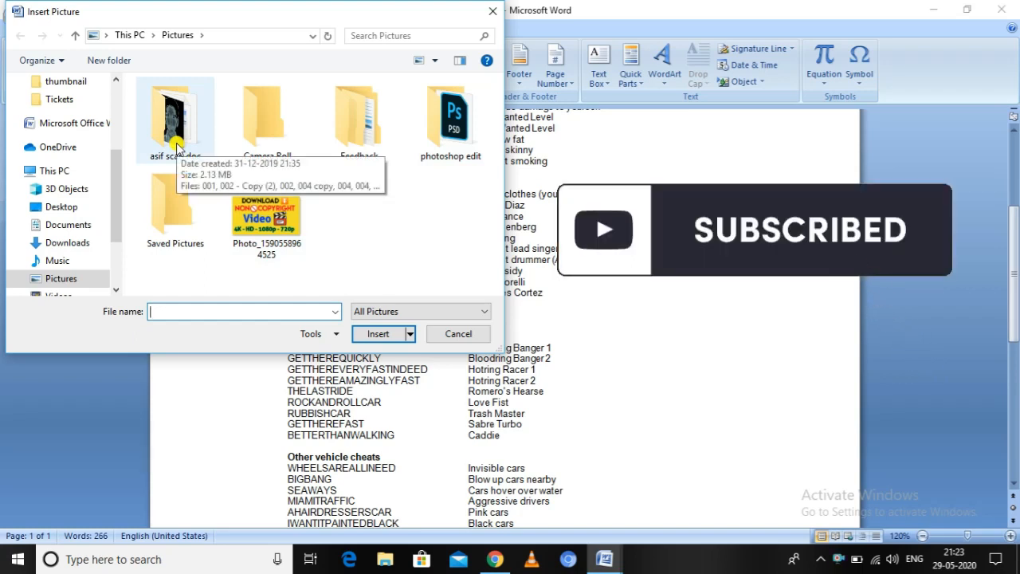
click(268, 237)
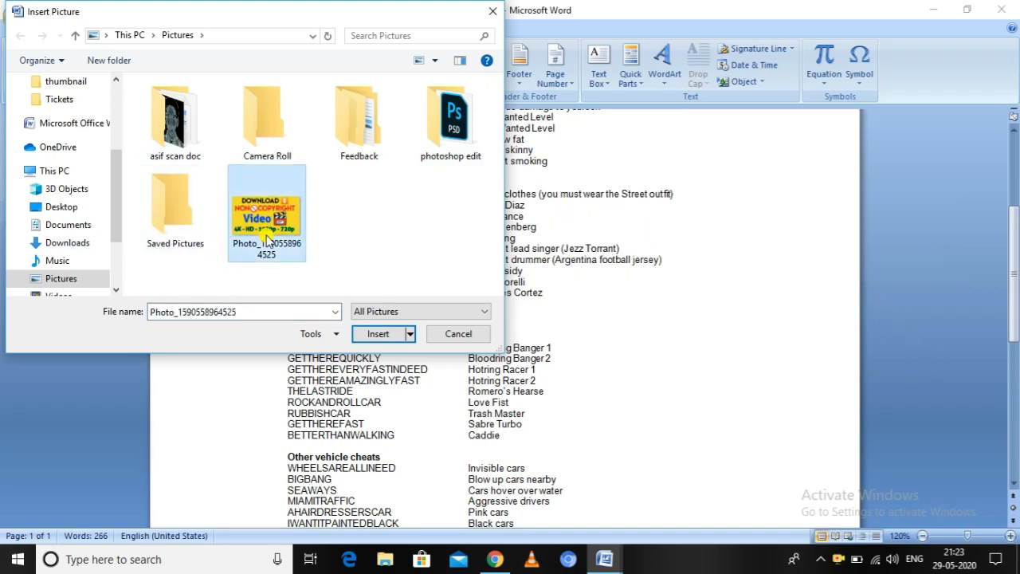
click(374, 331)
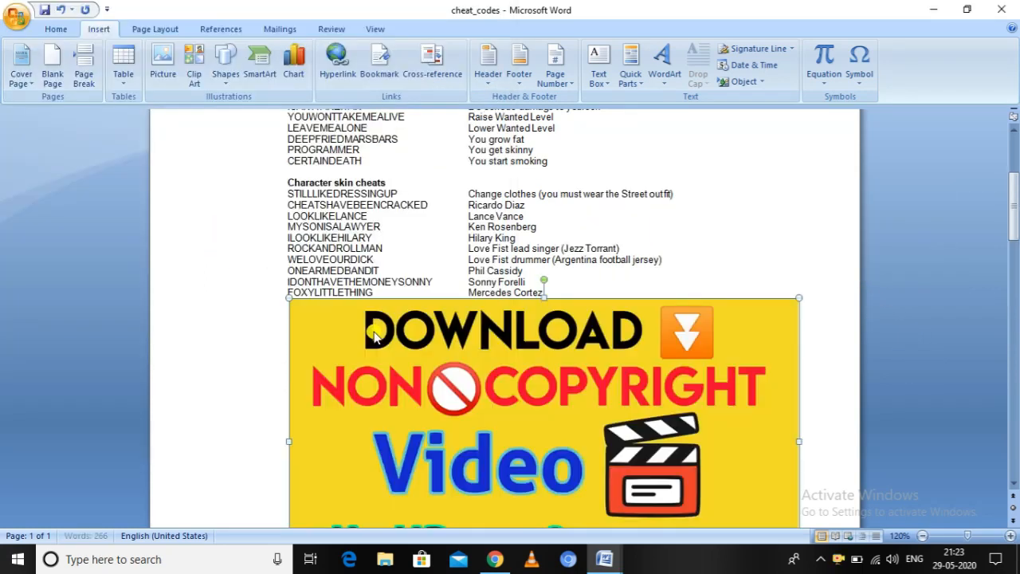
Step: Shrink the inserted picture proportionally to about 5.21 cm high and 9.26 cm wide
scroll(516, 349, down, 1)
scroll(518, 351, down, 1)
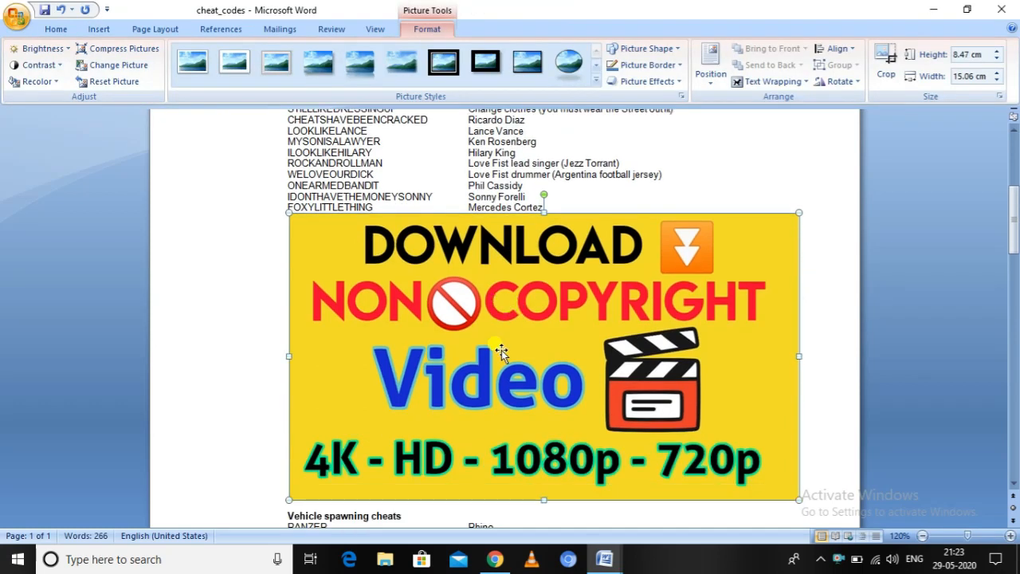
drag(284, 209, 412, 284)
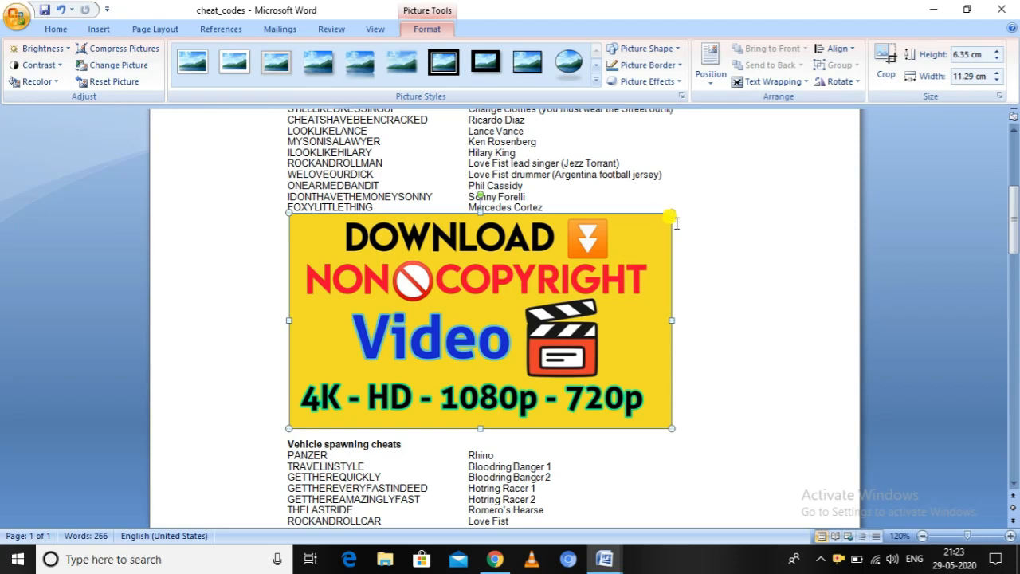
drag(668, 210, 603, 254)
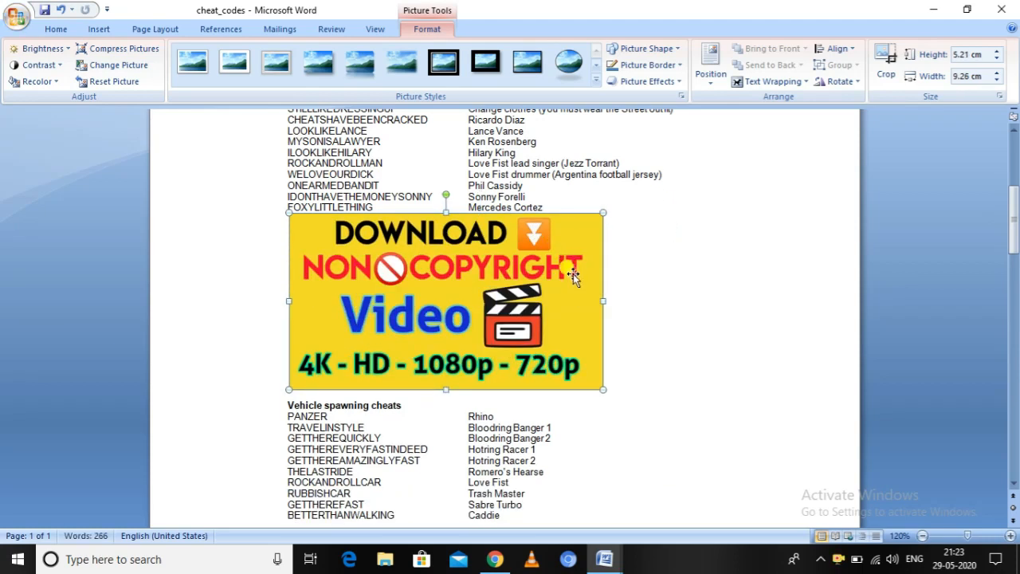
Step: Position the picture at the top center of the page with text wrapping, and undo the repositioning
click(707, 87)
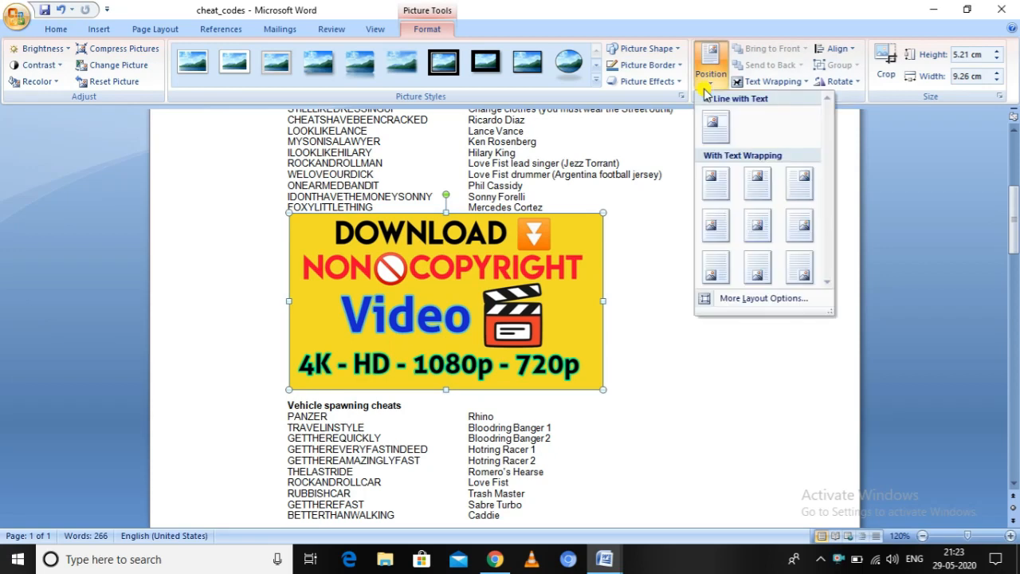
click(753, 182)
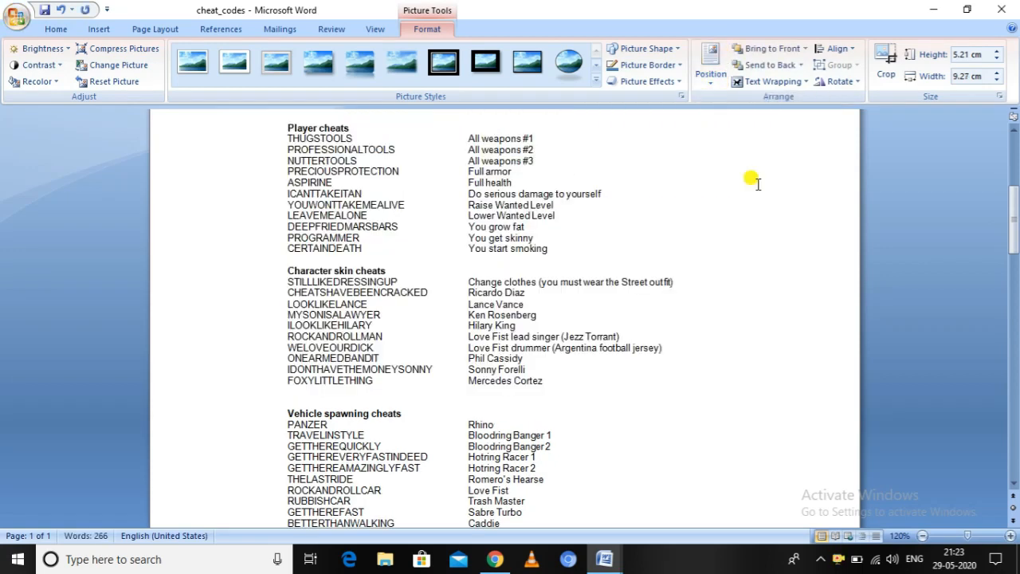
key(ctrl+z)
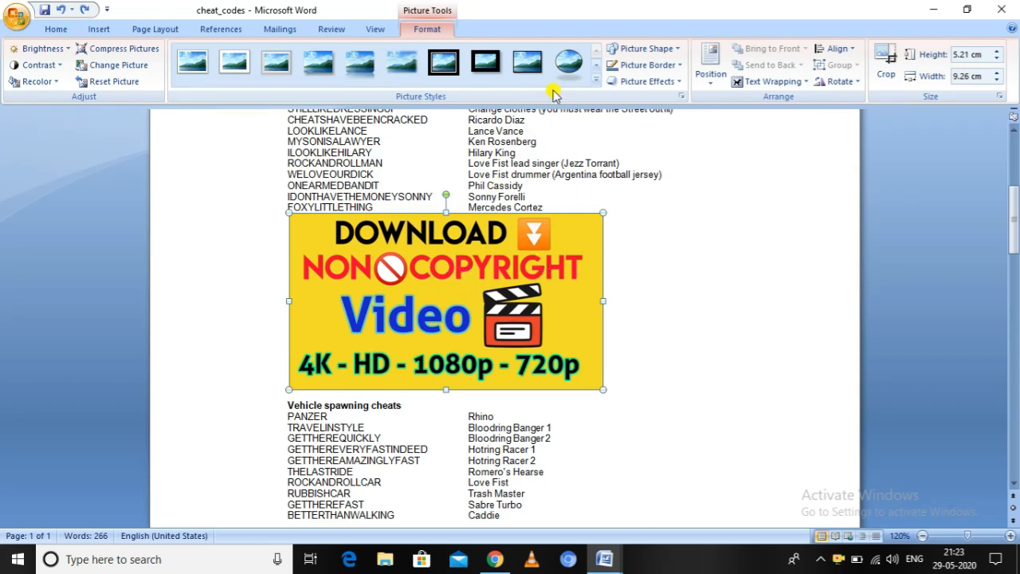
Step: Apply the black double-frame picture style to the inserted picture and deselect it
click(477, 64)
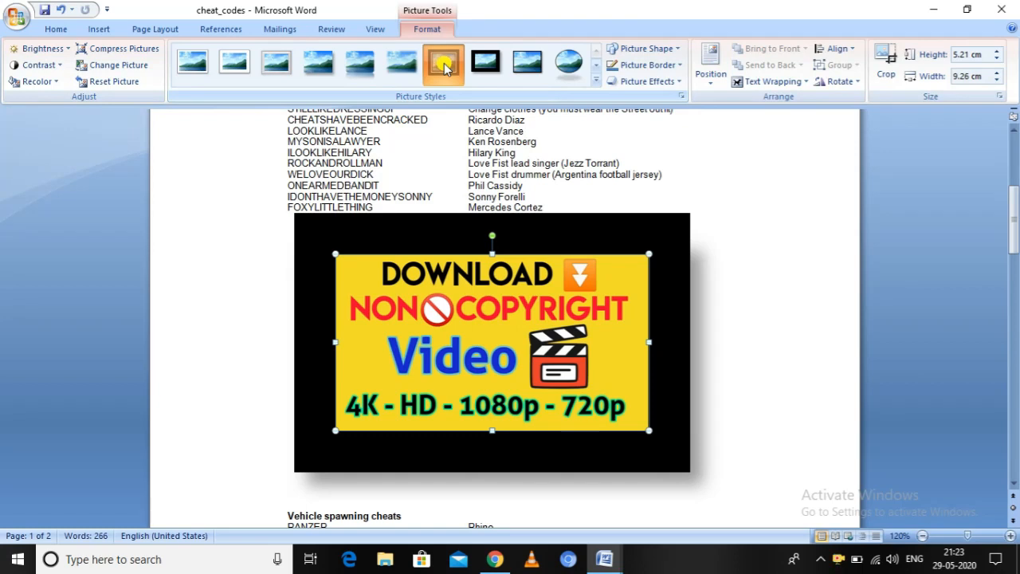
click(444, 64)
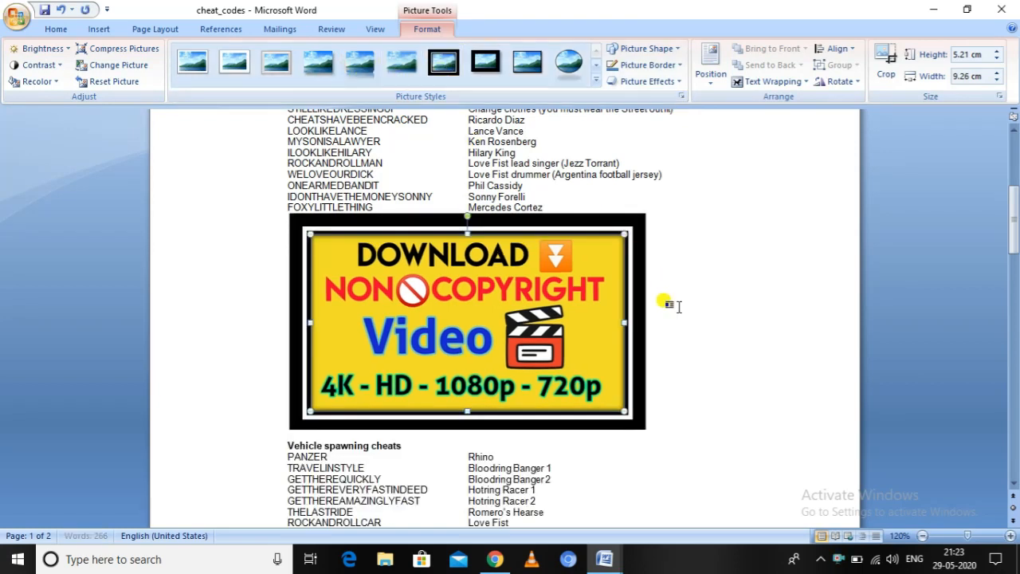
click(665, 301)
Step: Set the Miscellaneous cheats heading to font size 30 and undo the size change
scroll(642, 295, down, 9)
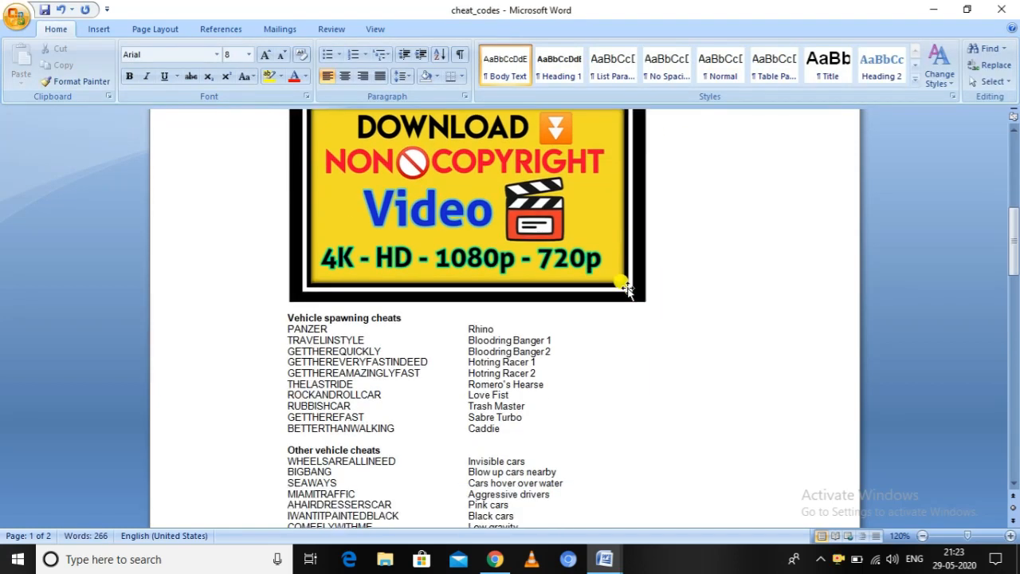
scroll(626, 287, down, 8)
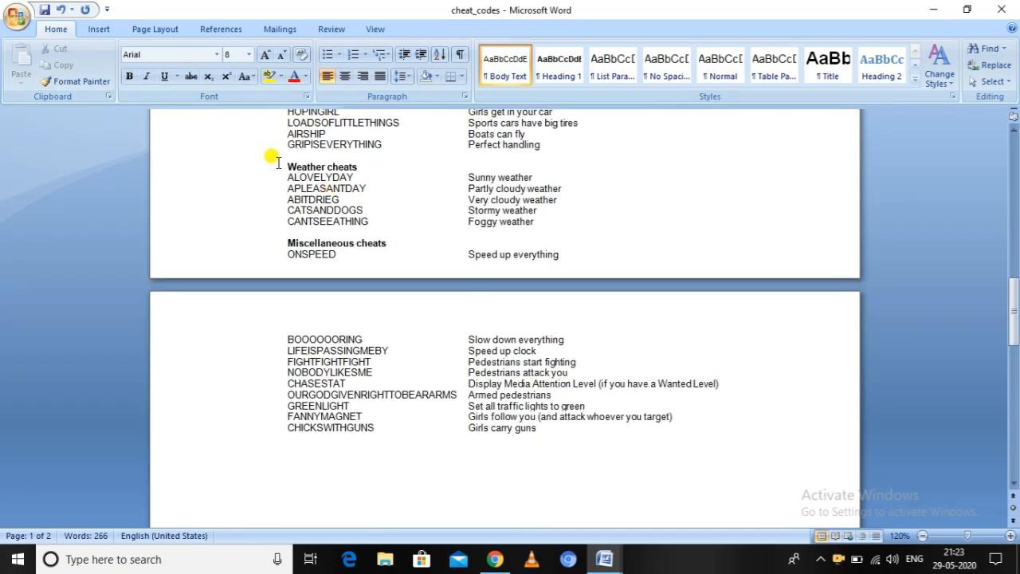
drag(284, 243, 398, 246)
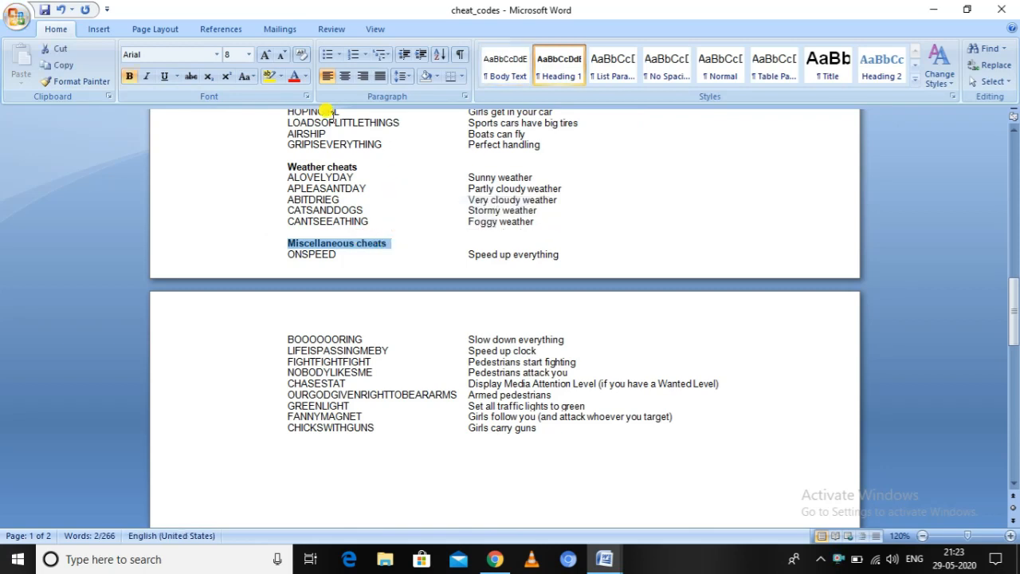
click(234, 54)
text(30)
key(Return)
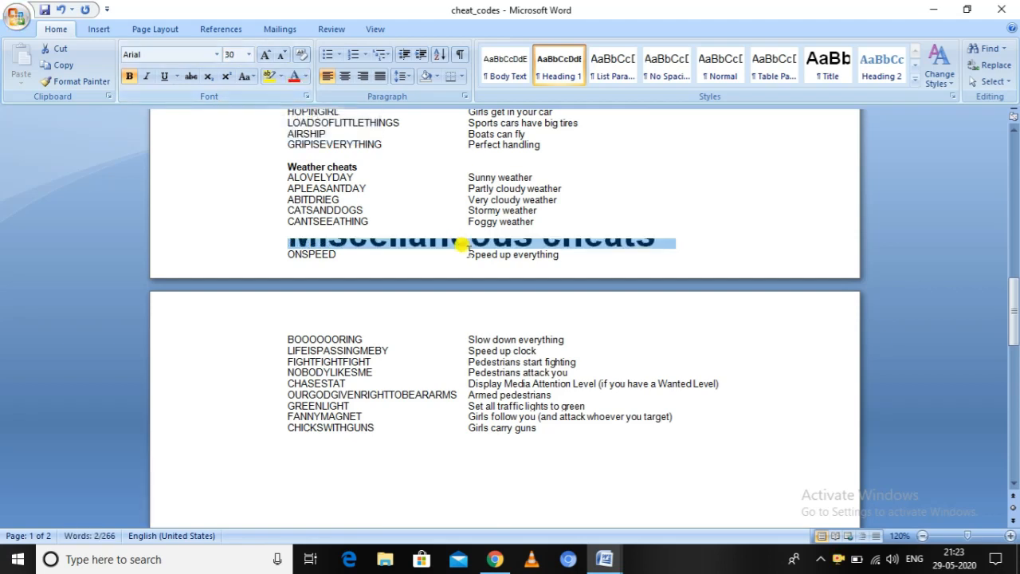
scroll(553, 230, up, 1)
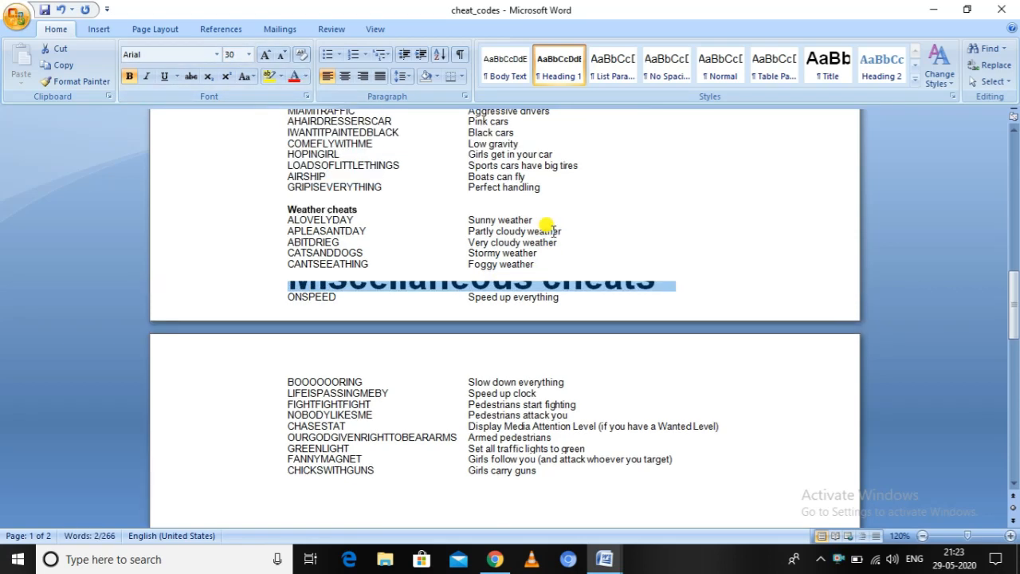
key(ctrl+z)
click(572, 283)
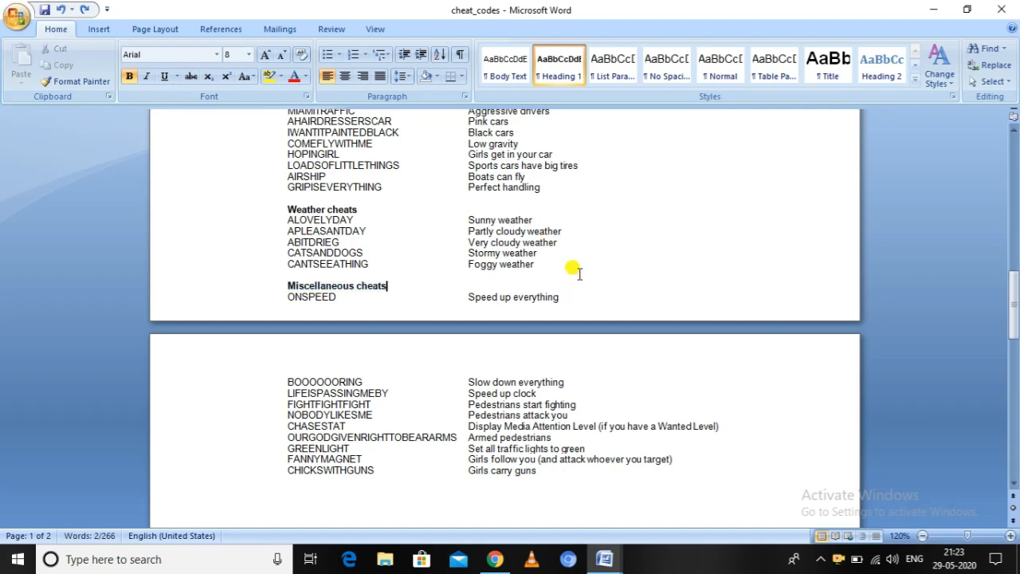
Step: Set the font size of the Other vehicle cheats heading to 20
scroll(577, 270, down, 1)
scroll(577, 269, up, 2)
scroll(574, 259, up, 3)
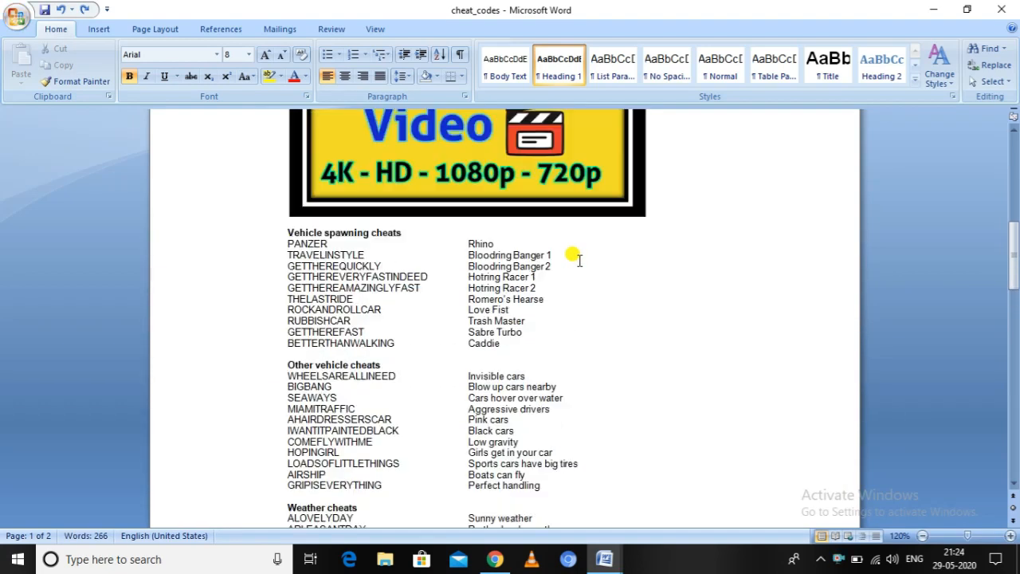
drag(283, 364, 384, 365)
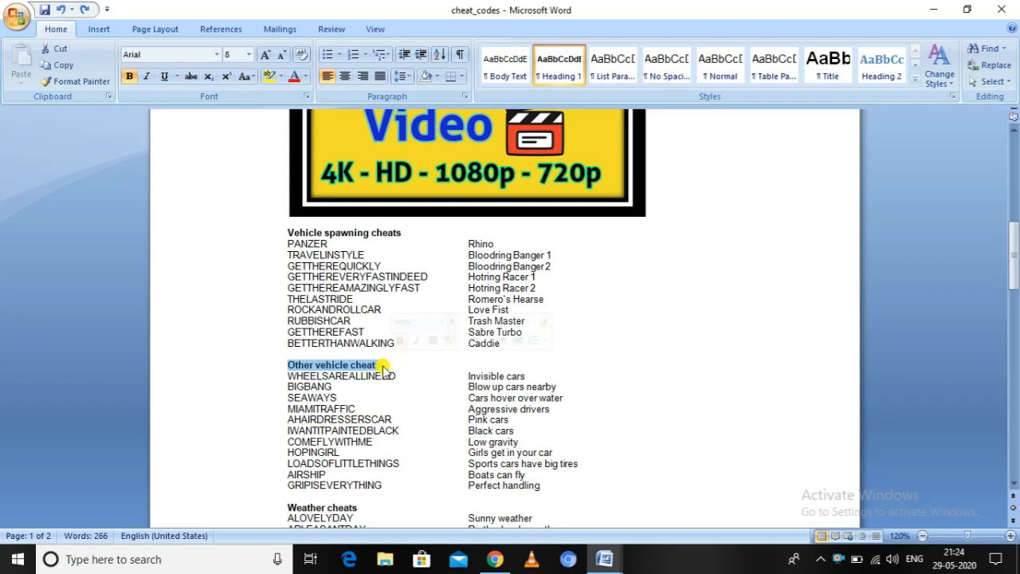
click(235, 54)
text(20)
key(Return)
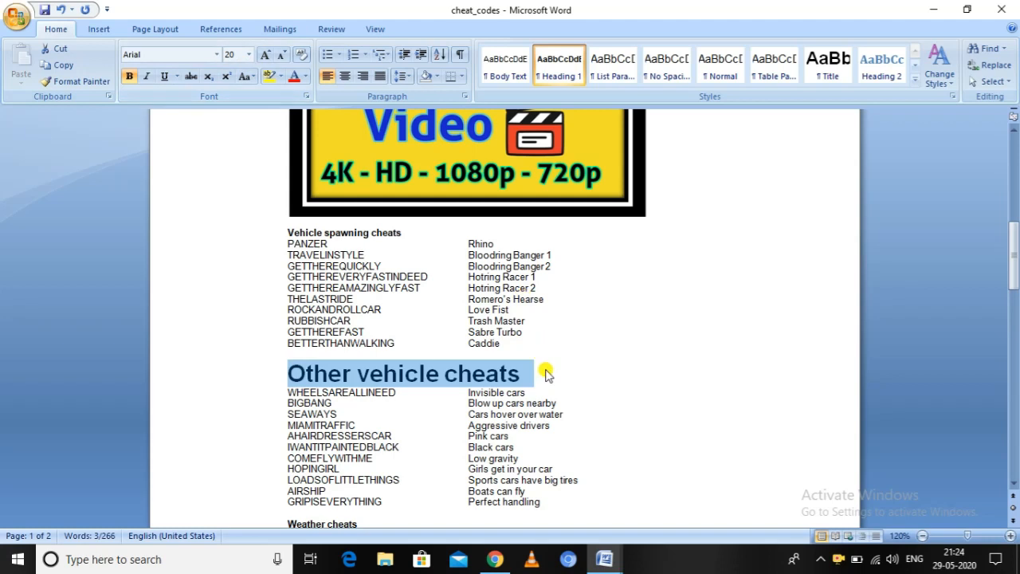
Step: Change the font of the whole Other vehicle cheats heading to Times New Roman
click(542, 370)
triple_click(532, 367)
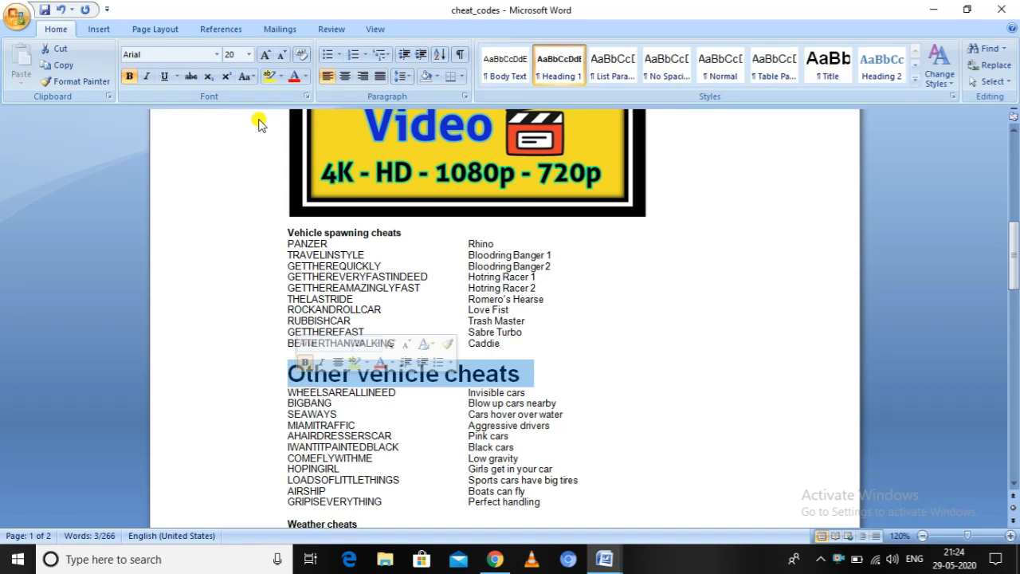
click(220, 56)
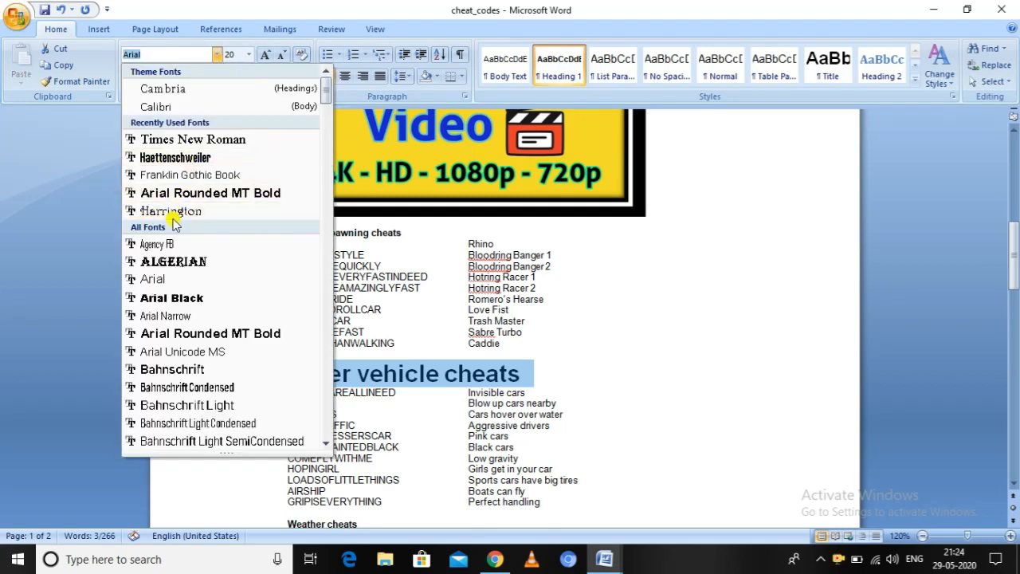
click(199, 140)
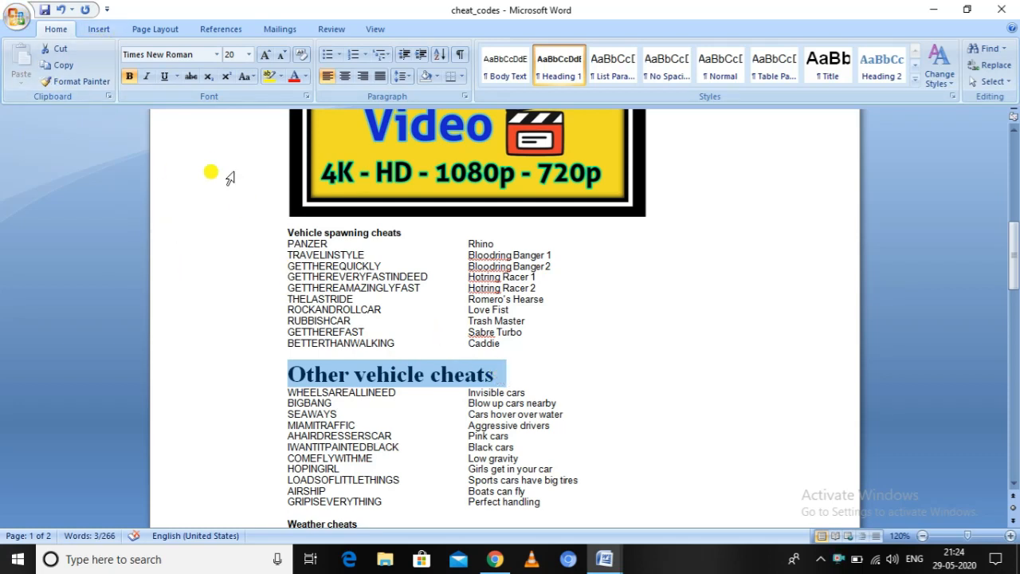
Step: Try center and right alignment on the Other vehicle cheats heading, and restore its left alignment
click(347, 79)
click(363, 76)
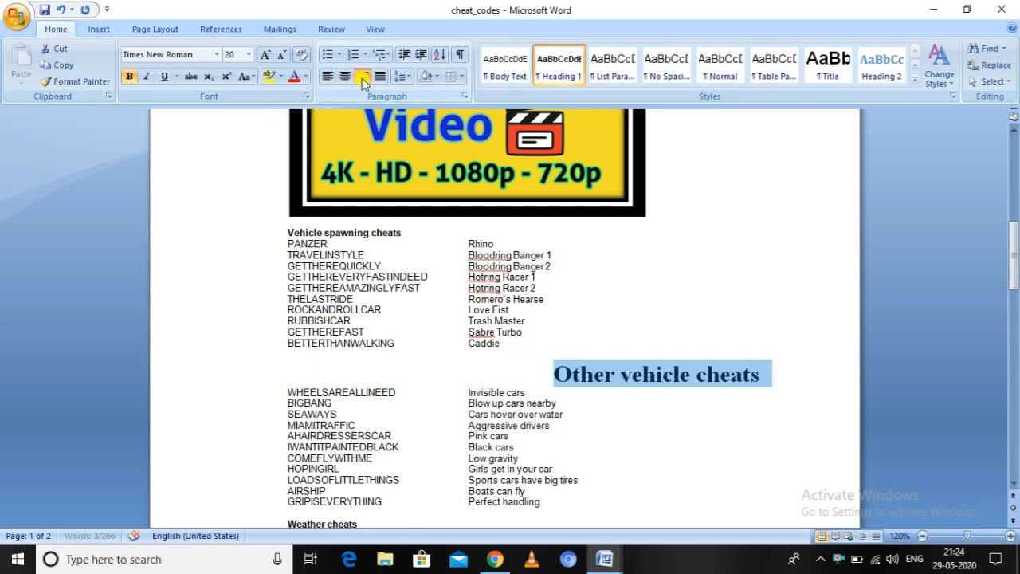
click(327, 76)
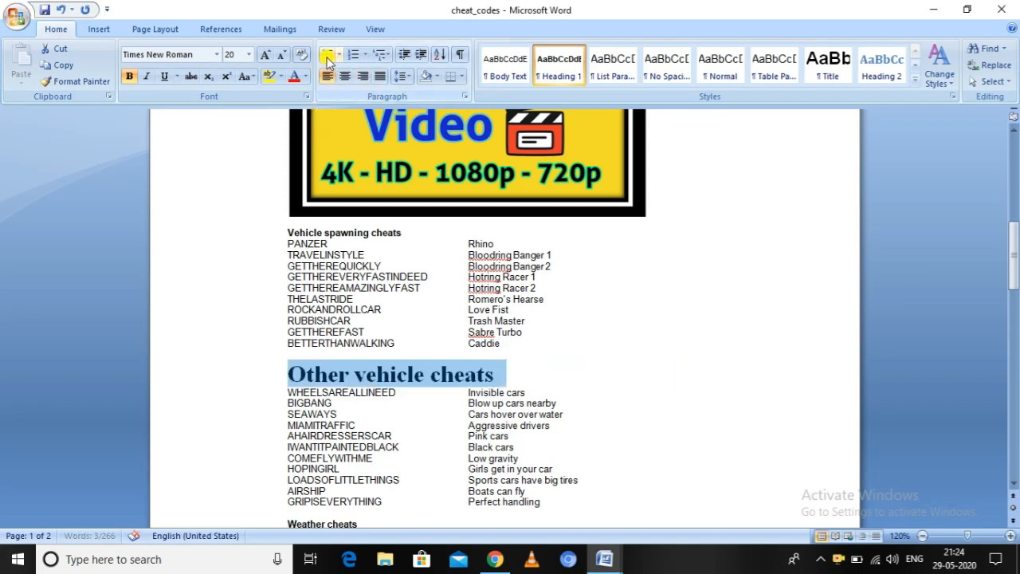
Step: Try a bullet and a list number on the Other vehicle cheats heading, removing each again
click(328, 57)
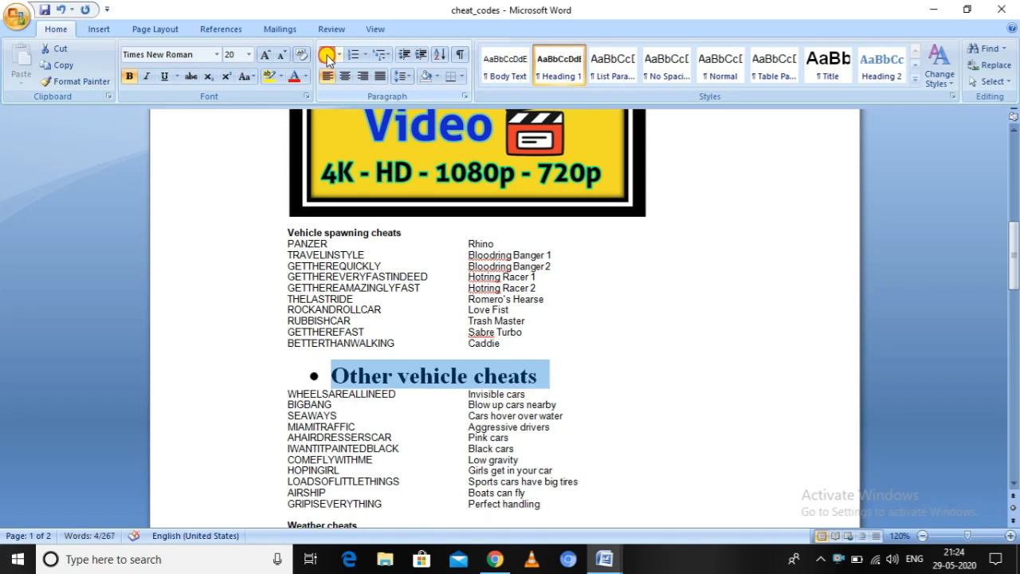
click(328, 58)
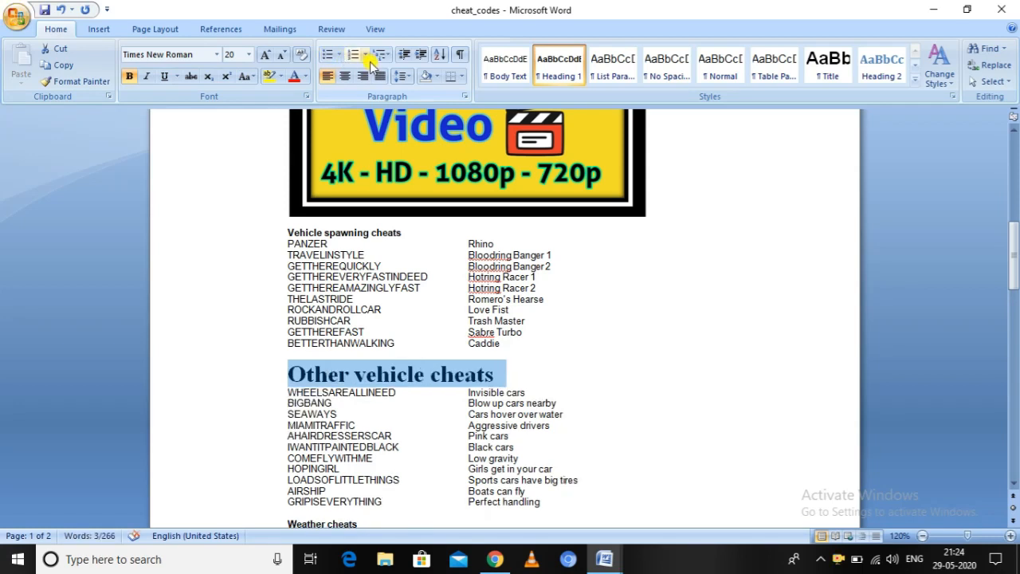
click(355, 56)
click(355, 55)
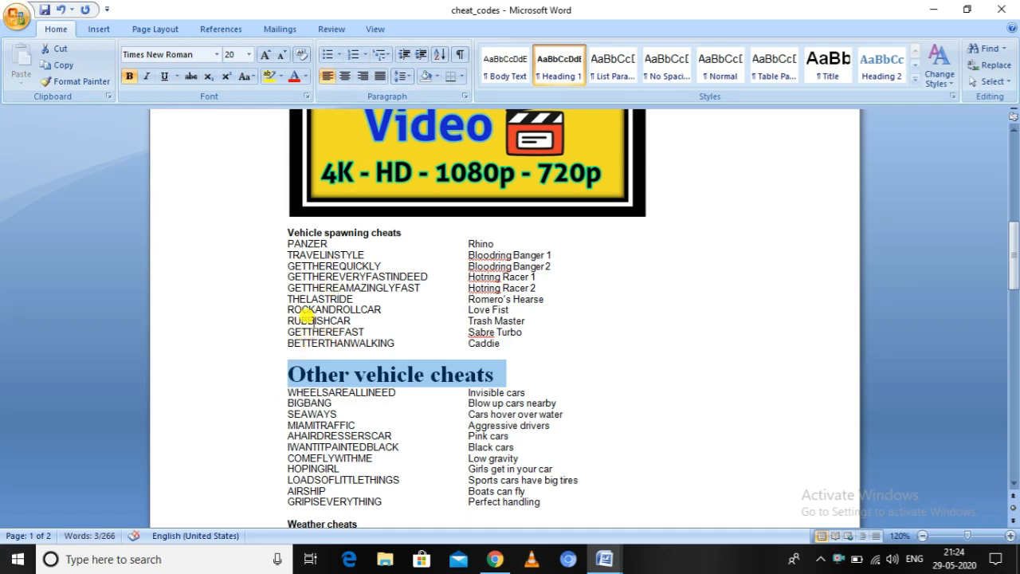
Step: Hyperlink the whole Other vehicle cheats heading to the PDF with the masked number in its name in the Downloads folder
click(503, 372)
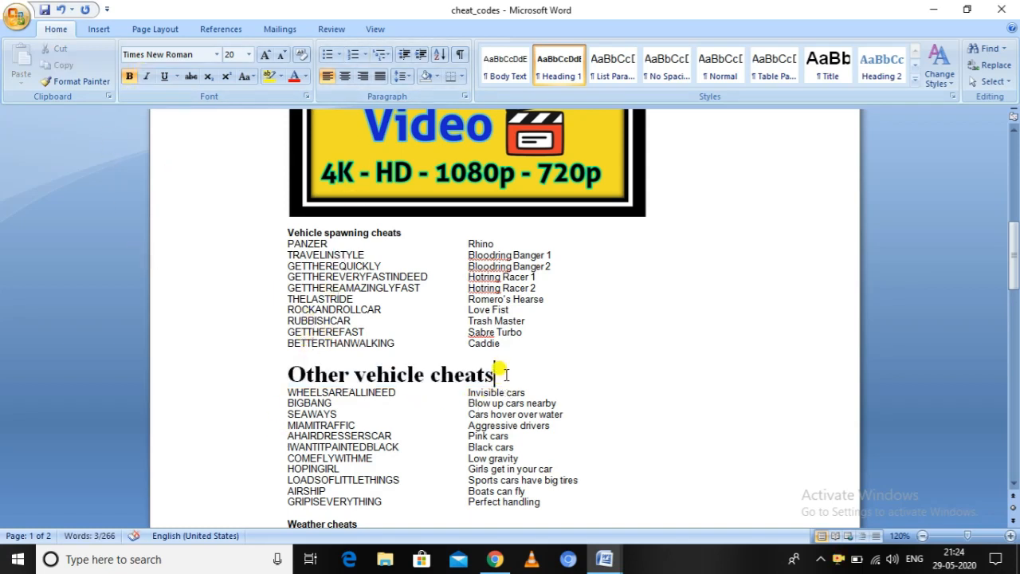
drag(505, 372, 287, 373)
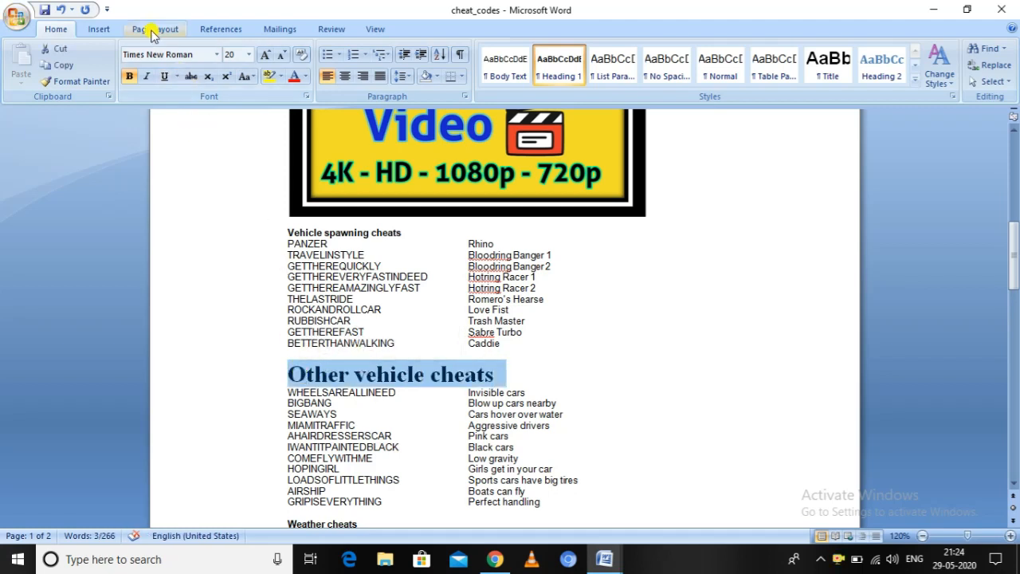
click(111, 31)
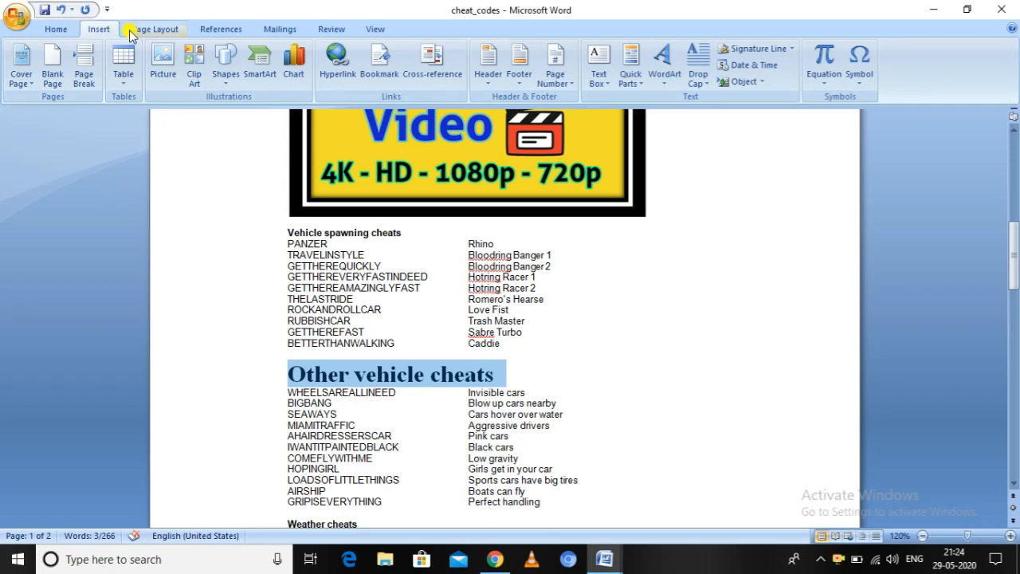
click(329, 81)
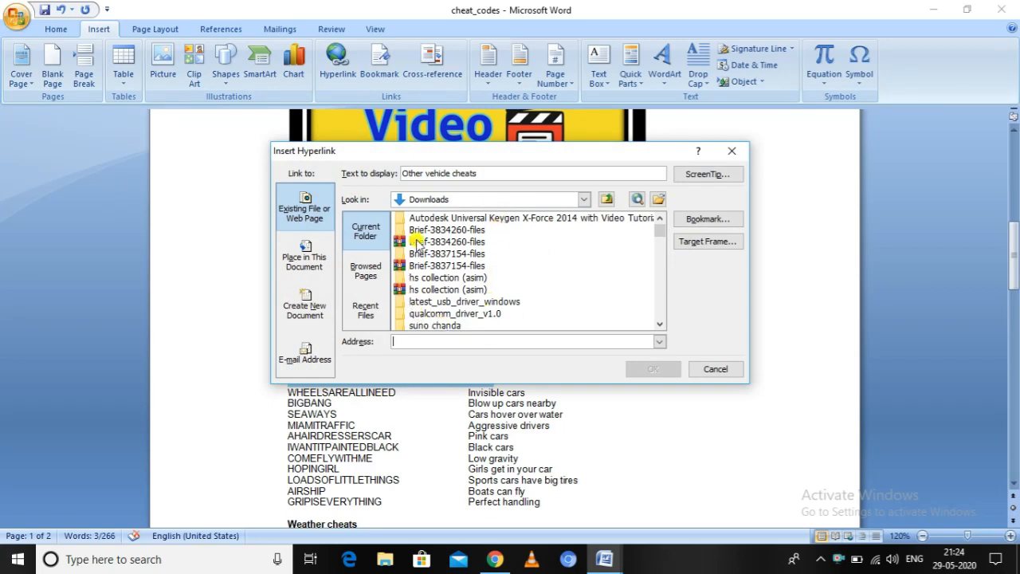
scroll(457, 285, down, 3)
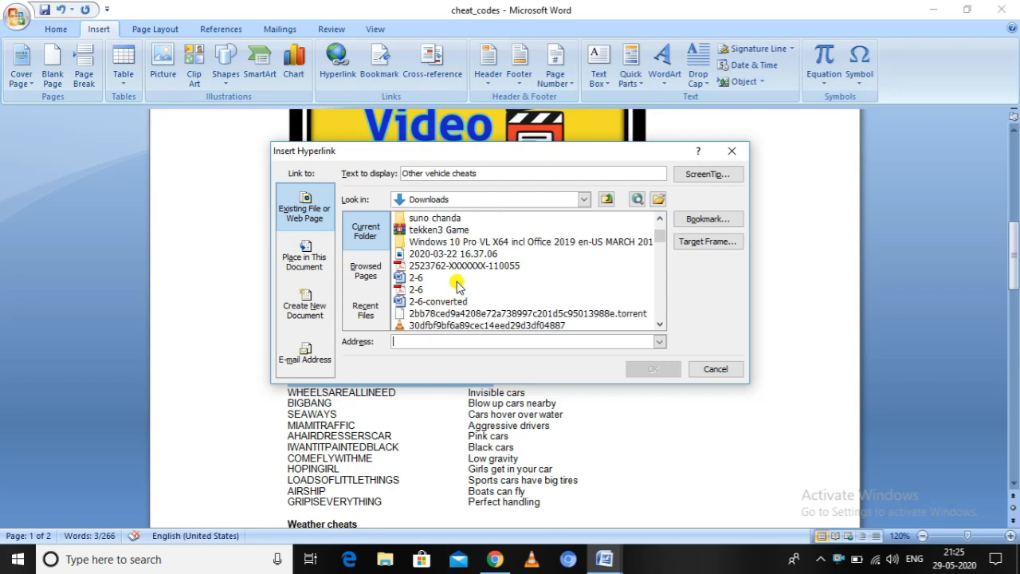
scroll(457, 283, down, 1)
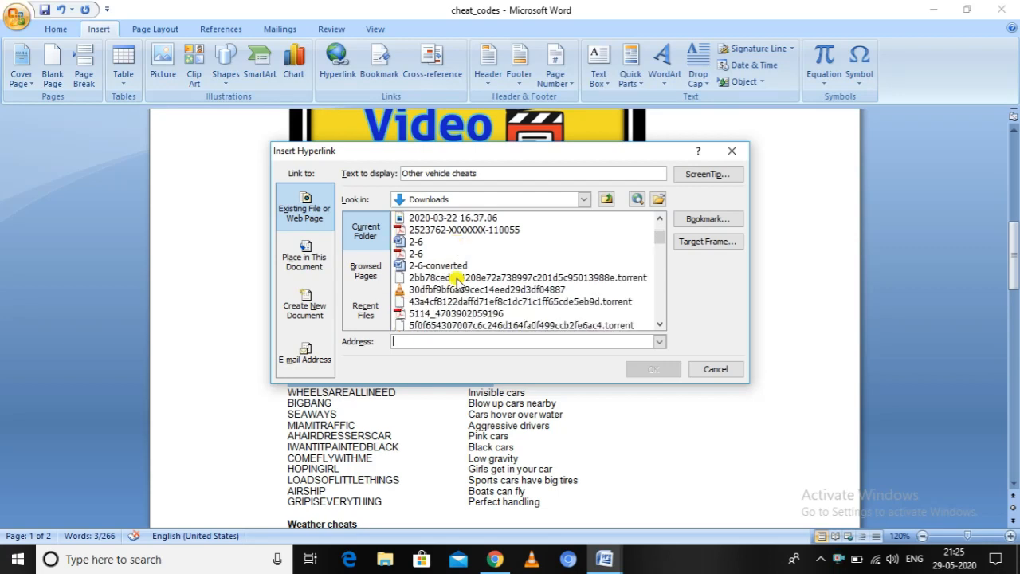
scroll(457, 283, up, 1)
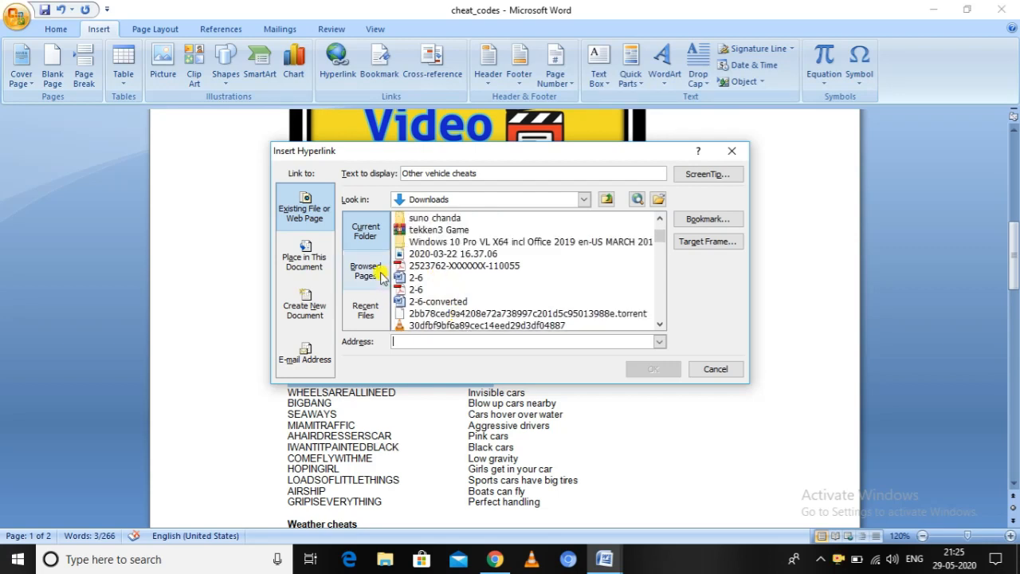
click(425, 269)
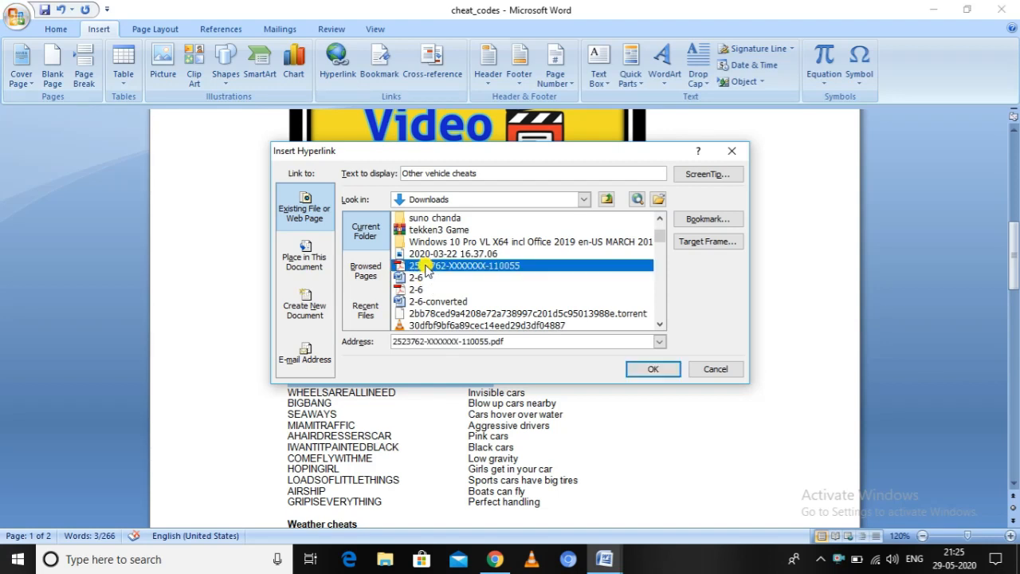
click(654, 370)
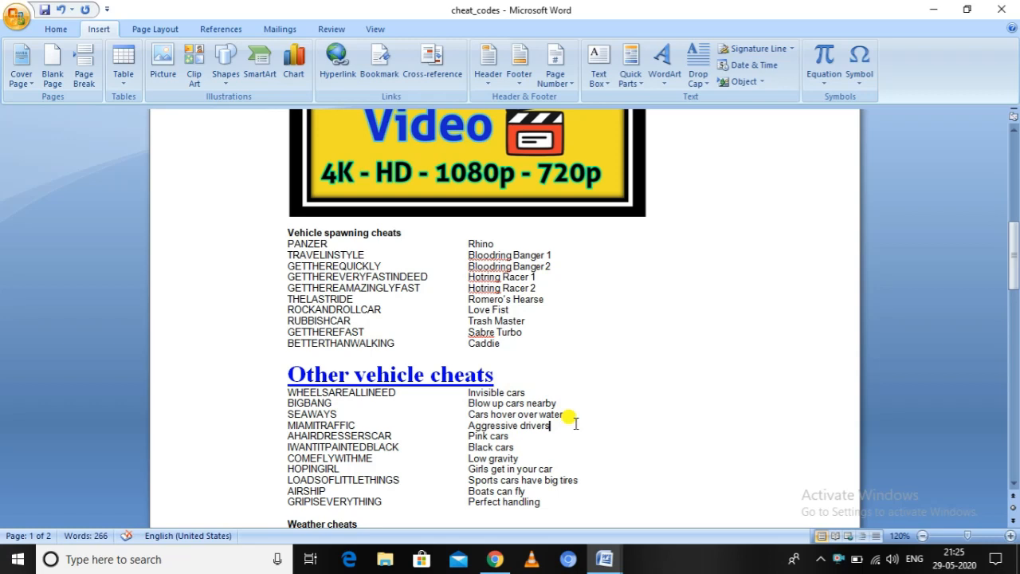
Step: Start a WordArt in the third style of the first row beside the vehicle cheats, with the text School Time
scroll(650, 435, down, 3)
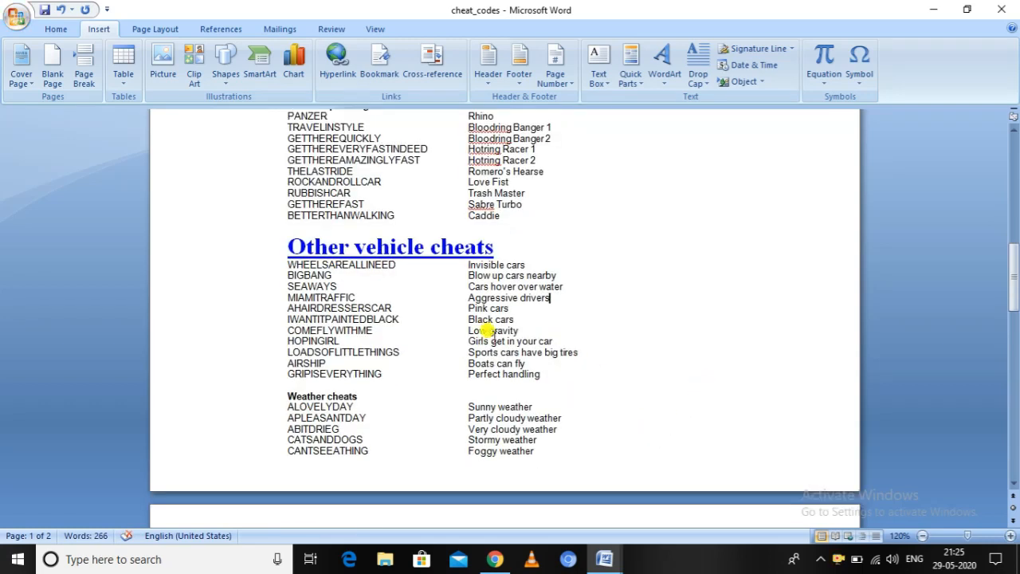
scroll(613, 303, down, 3)
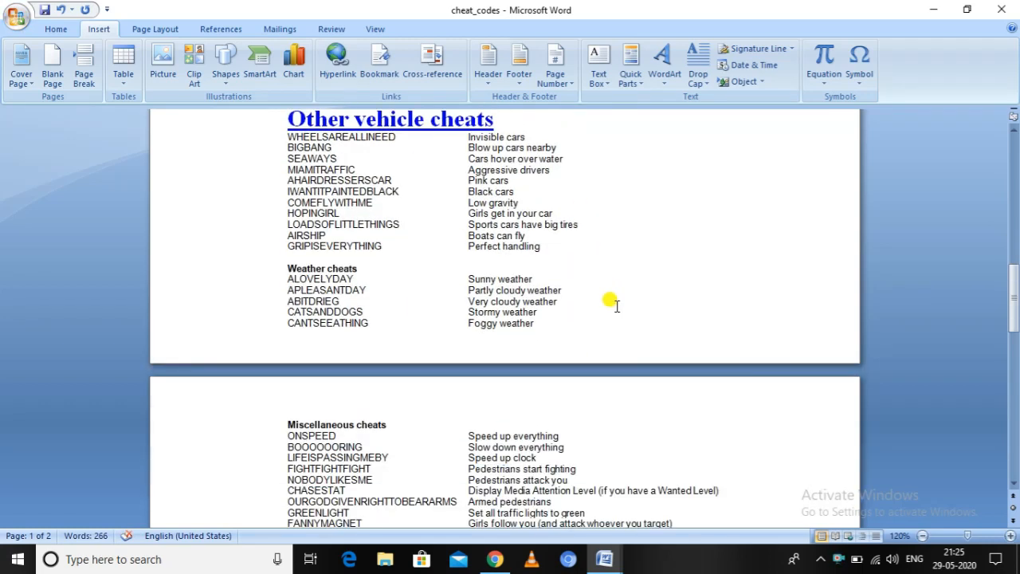
scroll(614, 303, down, 2)
scroll(612, 301, up, 4)
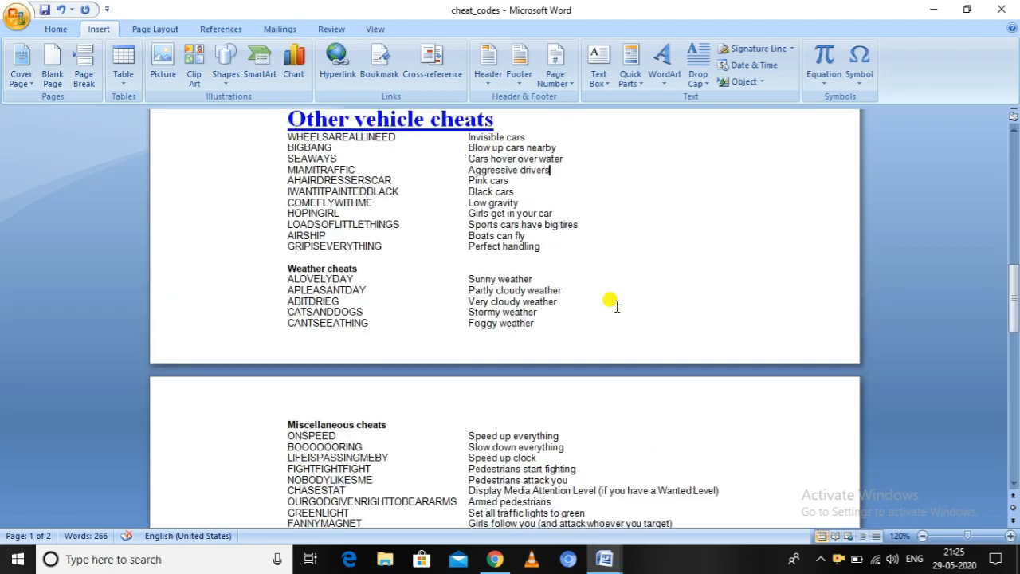
click(667, 85)
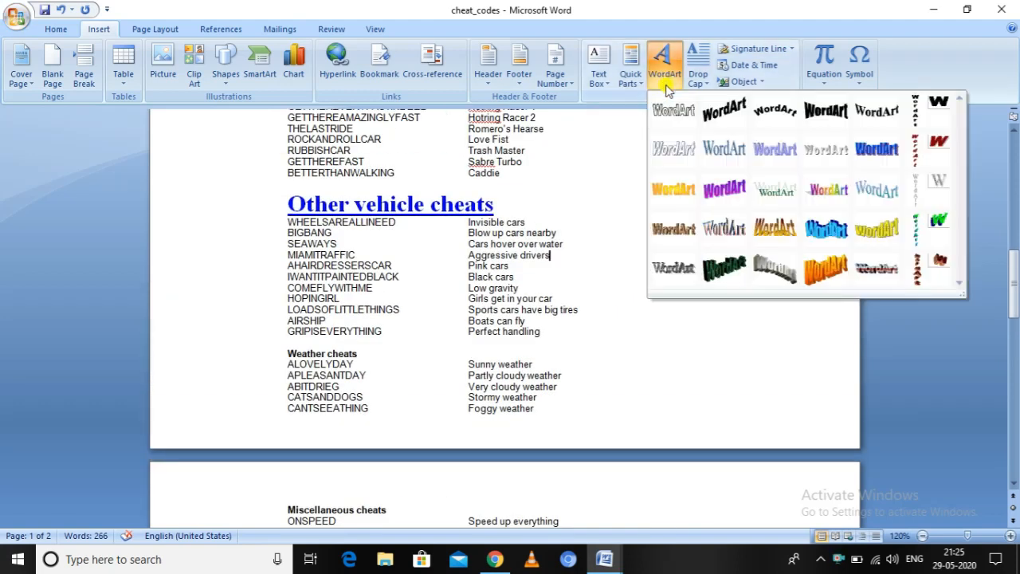
click(765, 122)
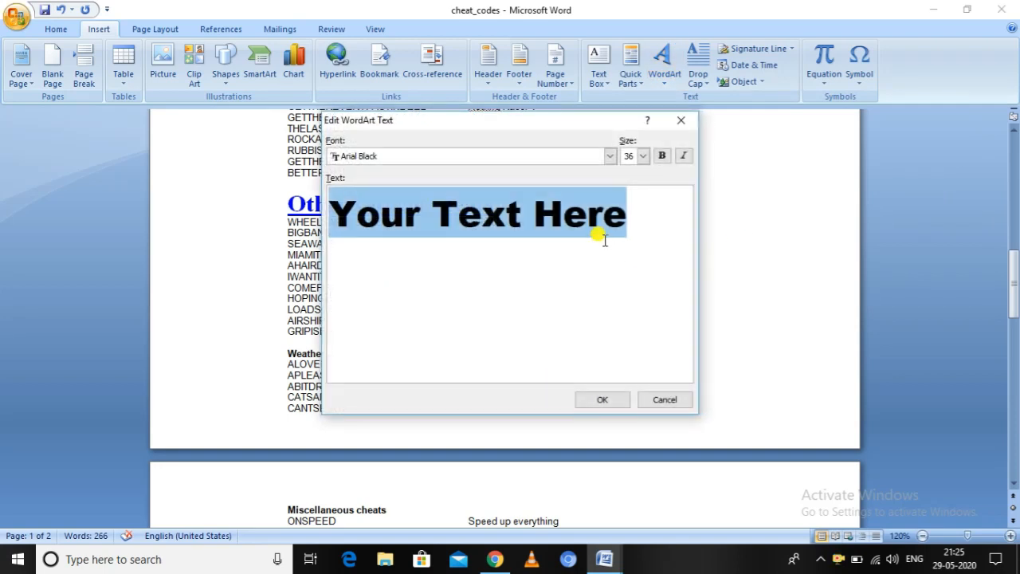
text(trhe)
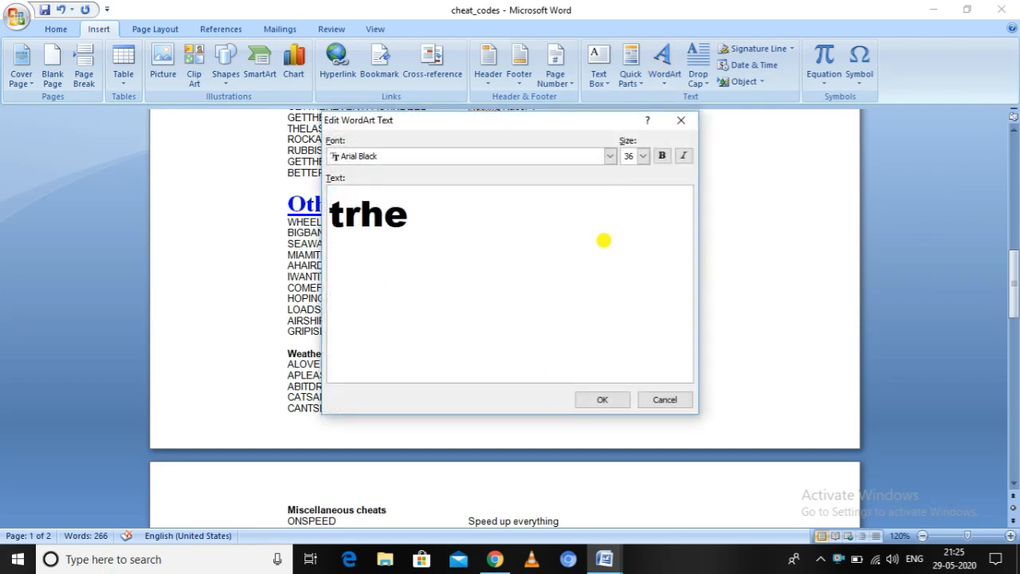
key(BackSpace)
key(BackSpace)
key(BackSpace)
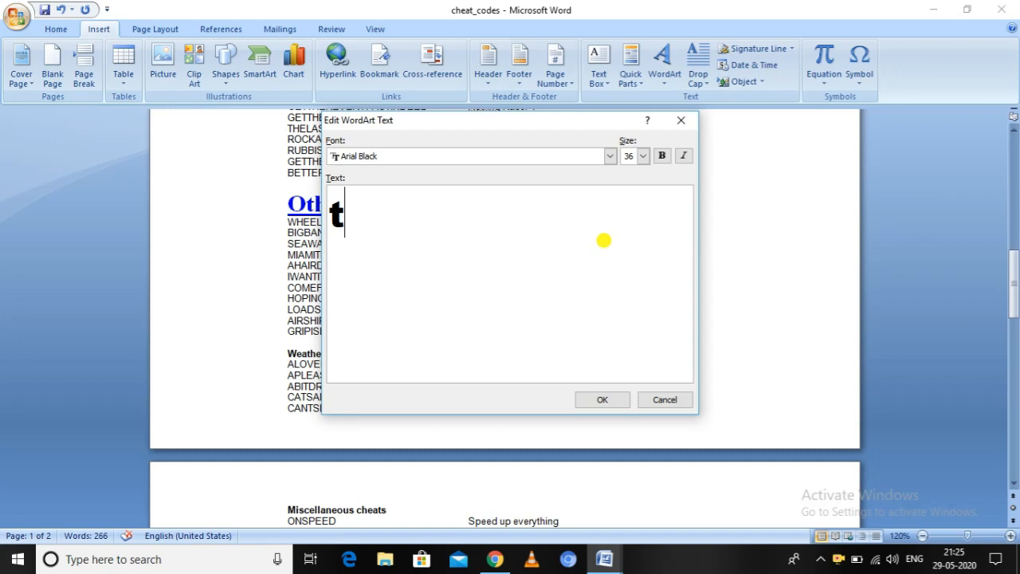
text(s)
key(BackSpace)
key(BackSpace)
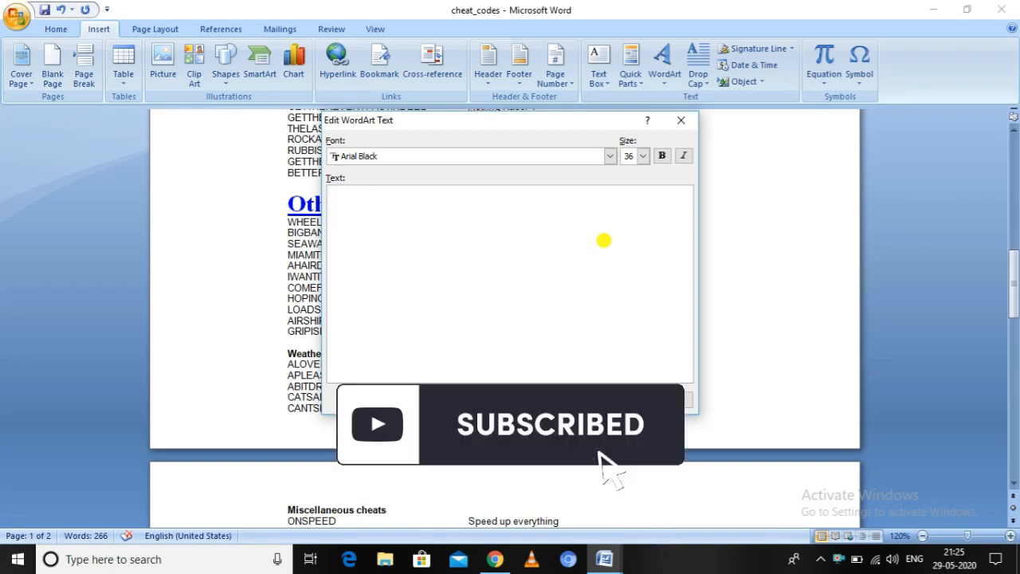
text(Schoo)
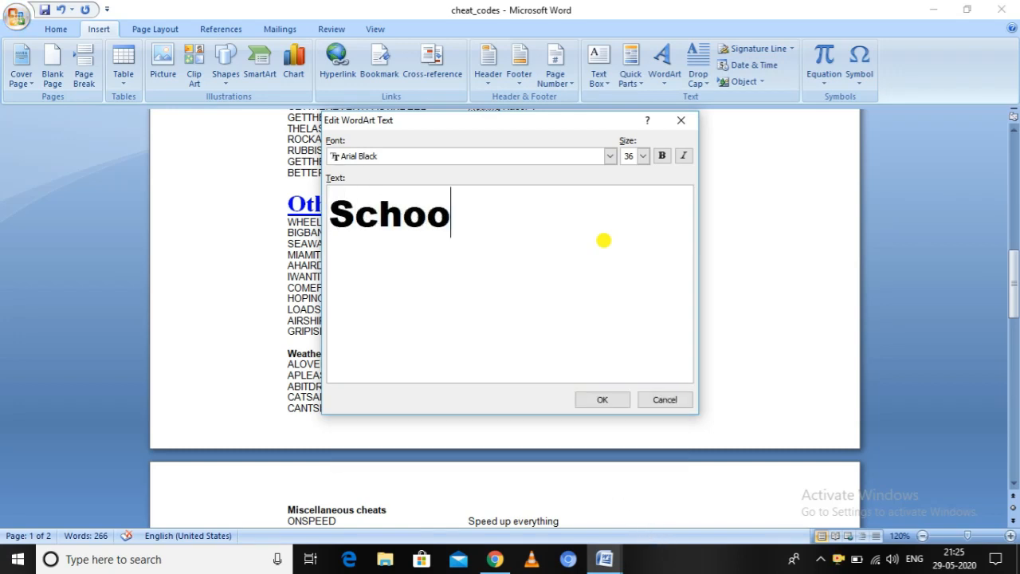
text(l Time)
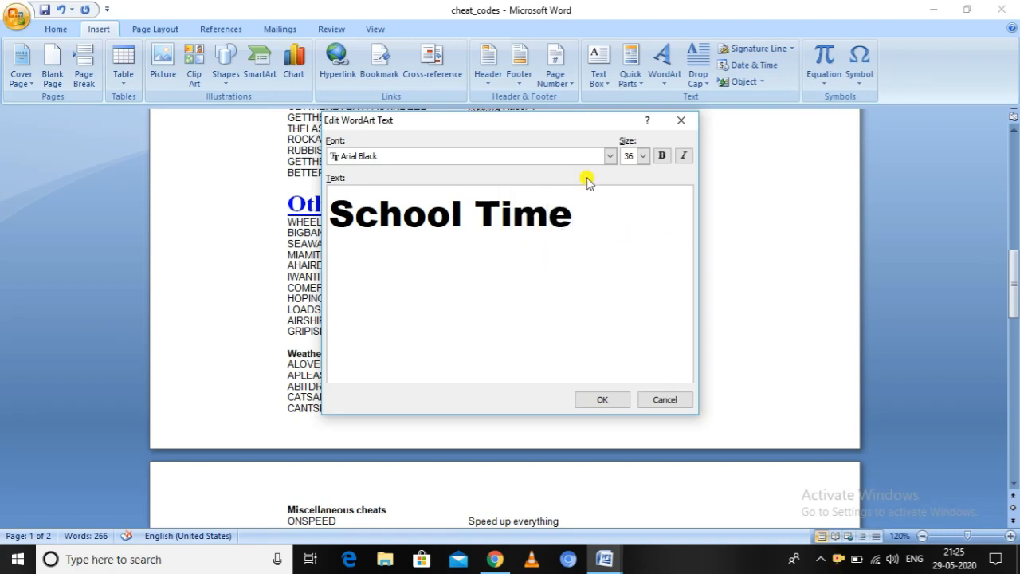
Step: Set the WordArt font to Agency FB, insert it into the document and deselect it
click(609, 157)
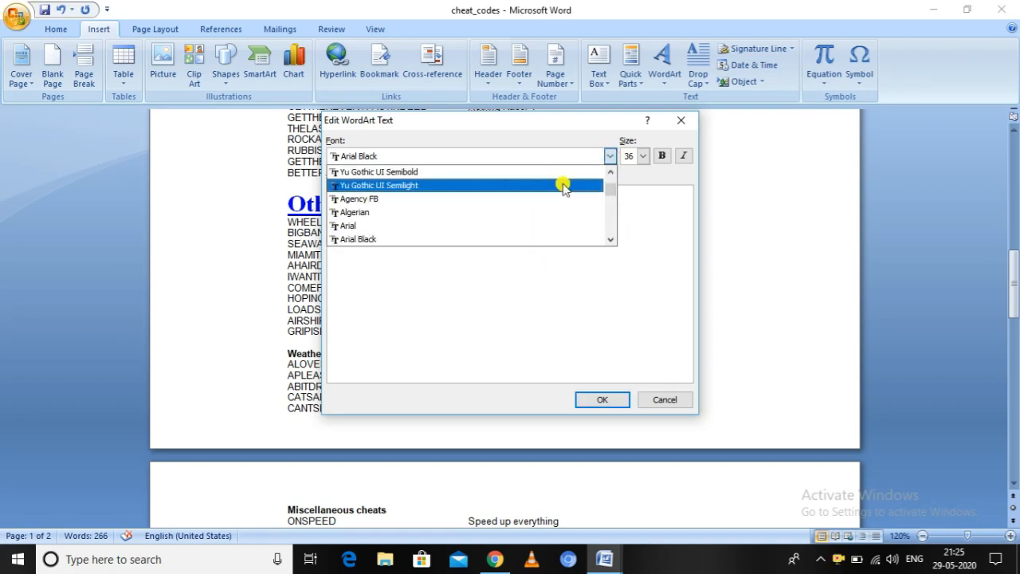
click(428, 199)
click(588, 399)
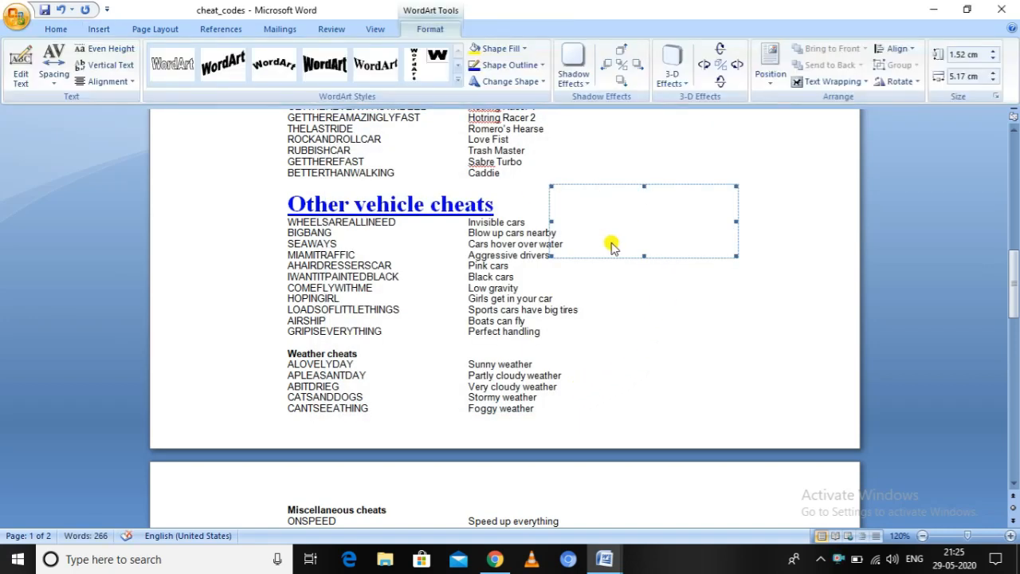
click(56, 29)
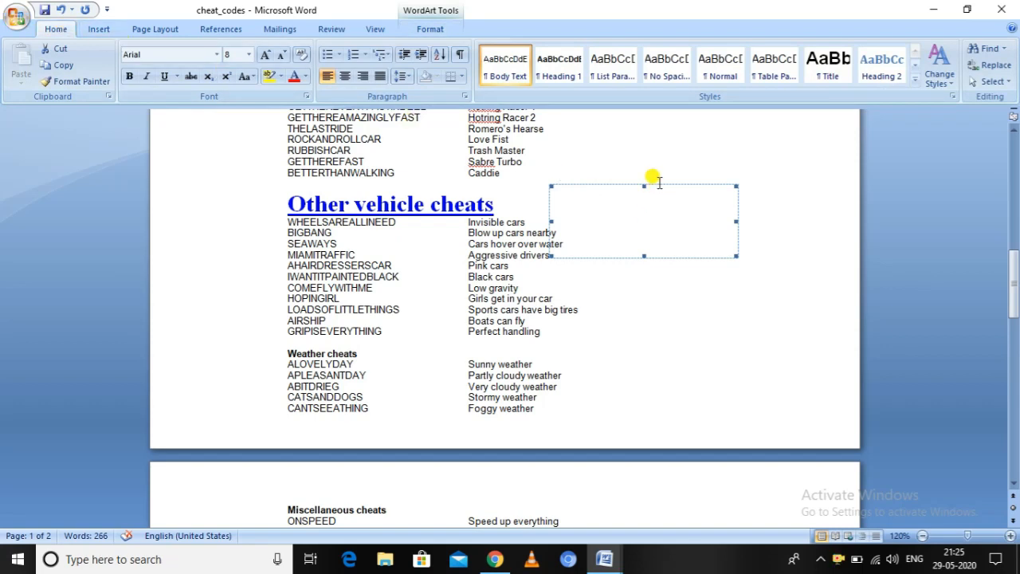
click(638, 228)
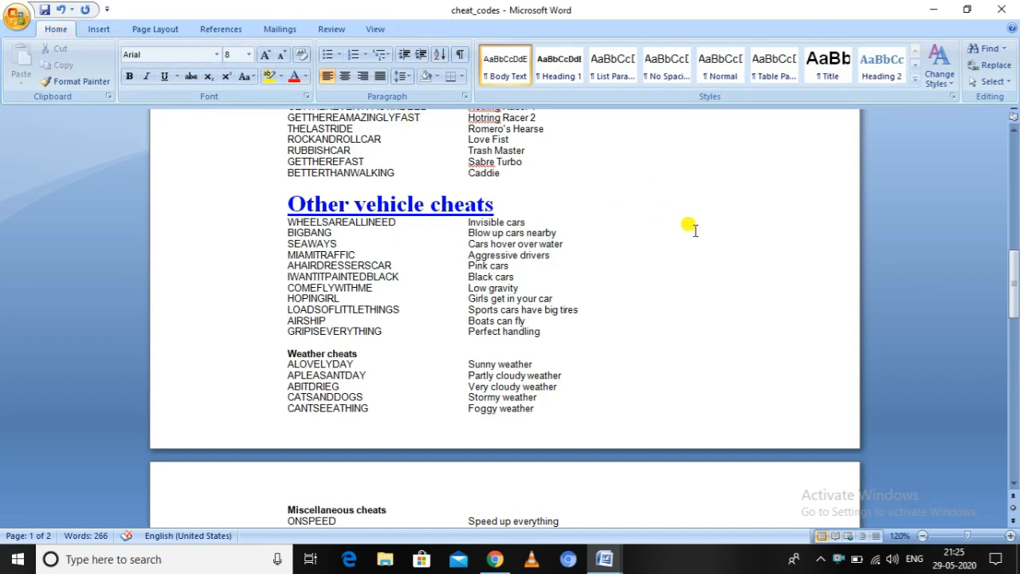
Step: Italicize the text on the first page from the Player cheats heading through the Love Fist drummer line
scroll(686, 223, up, 2)
scroll(695, 231, up, 14)
scroll(685, 275, down, 6)
scroll(691, 292, up, 7)
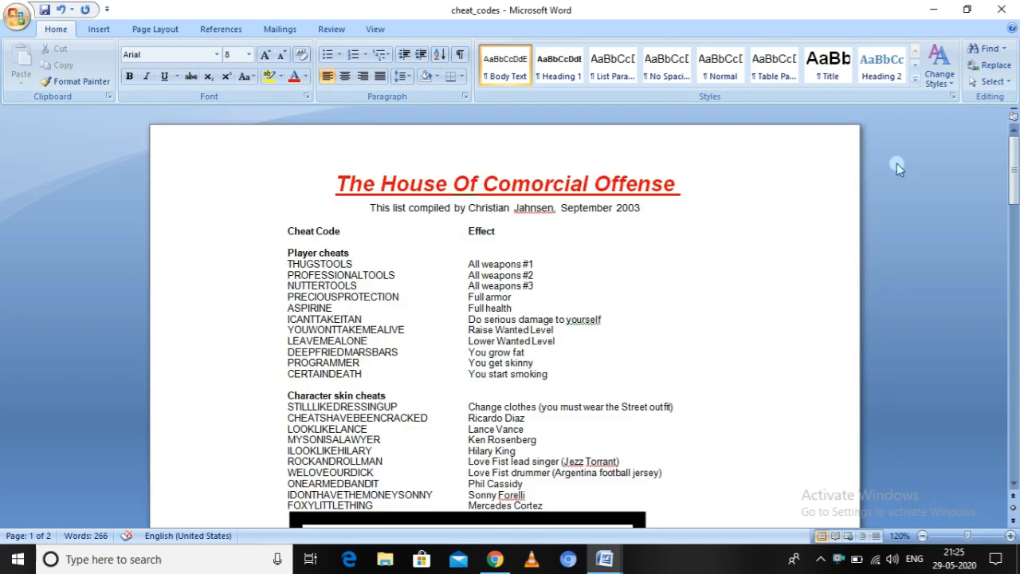
drag(259, 250, 610, 472)
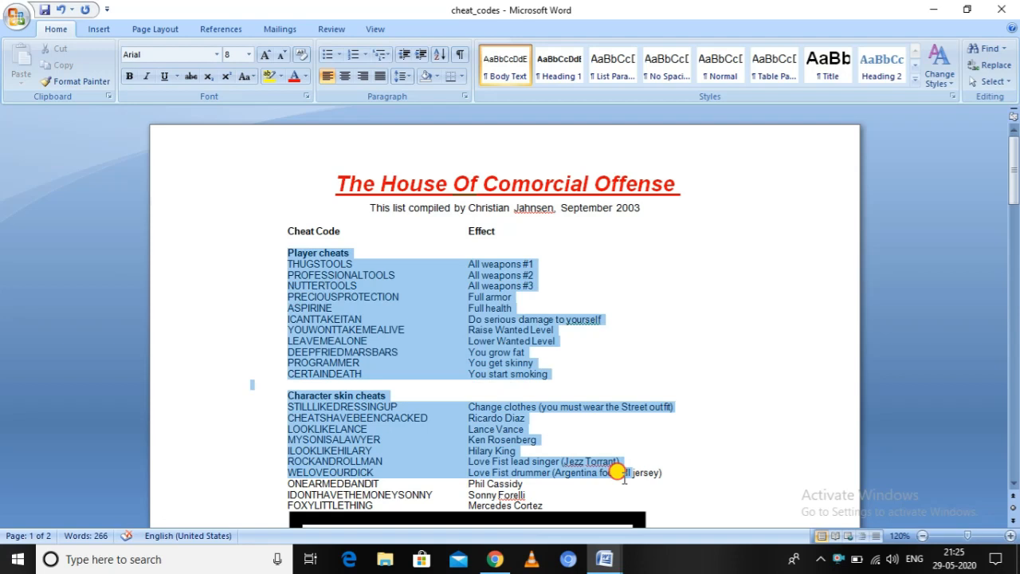
click(147, 76)
click(694, 351)
Step: Save the edited document to the Desktop as a Word document named pdf edit
scroll(694, 350, down, 12)
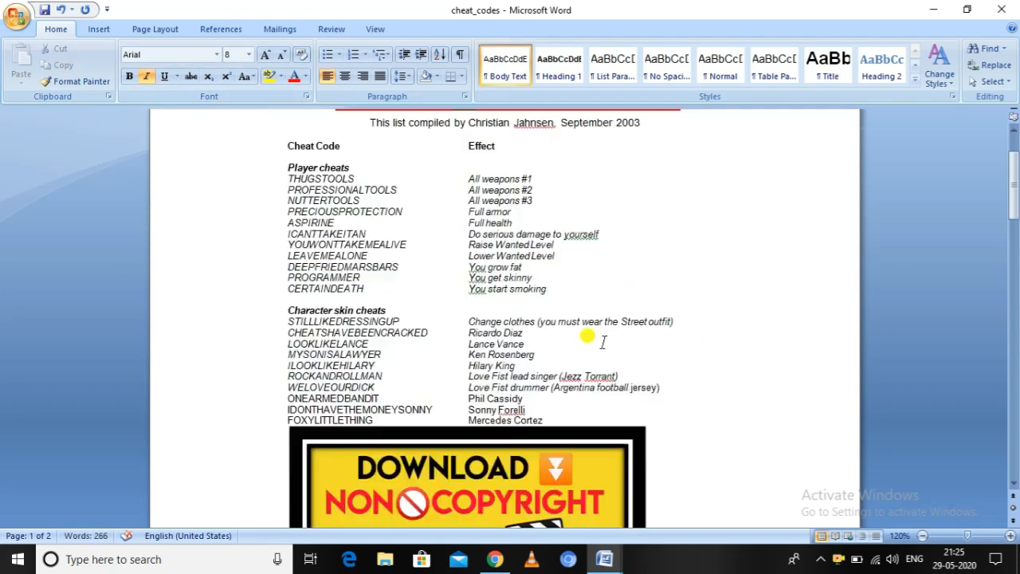
scroll(649, 376, down, 3)
scroll(649, 375, up, 15)
scroll(655, 354, up, 1)
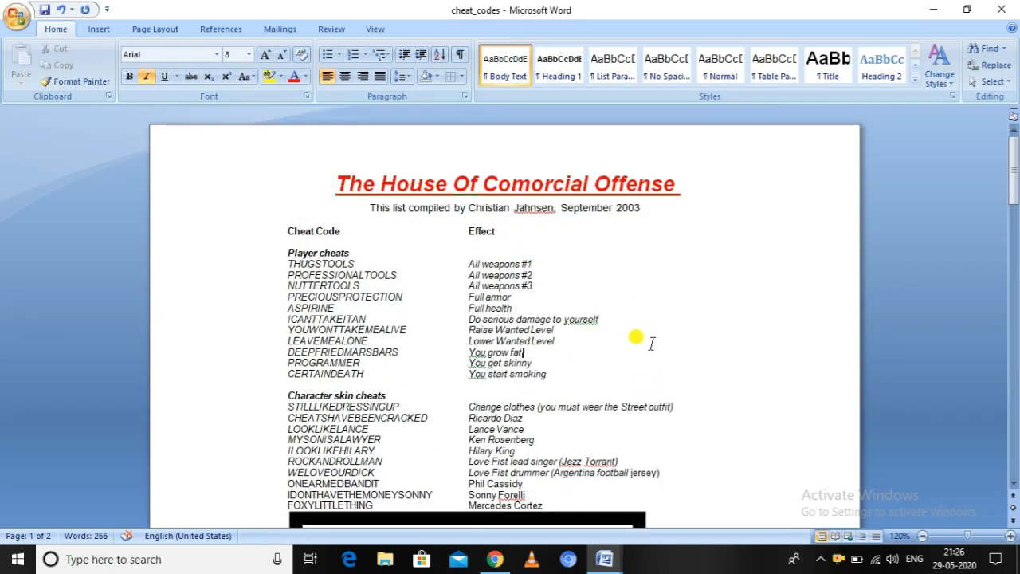
key(ctrl+s)
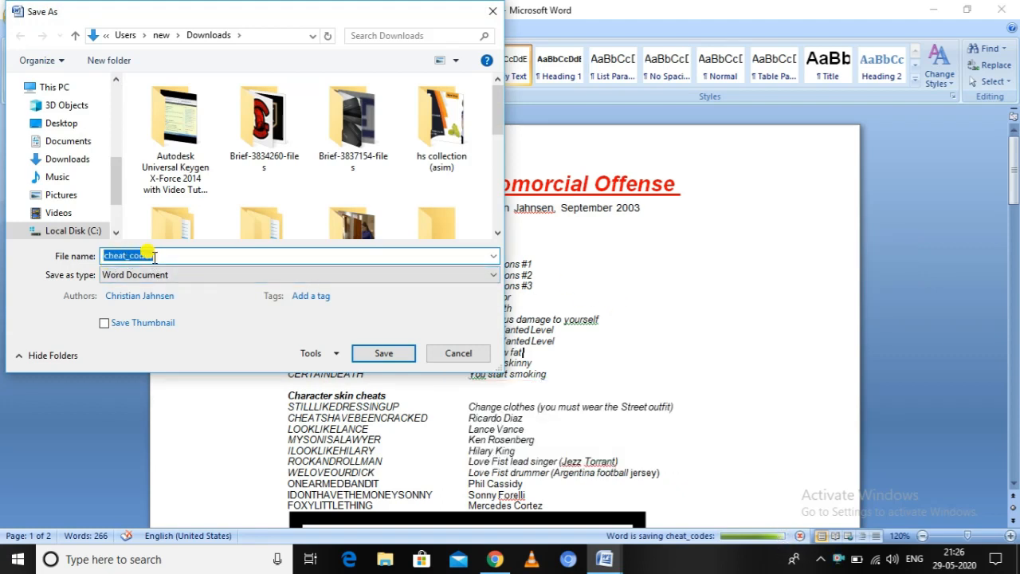
click(36, 86)
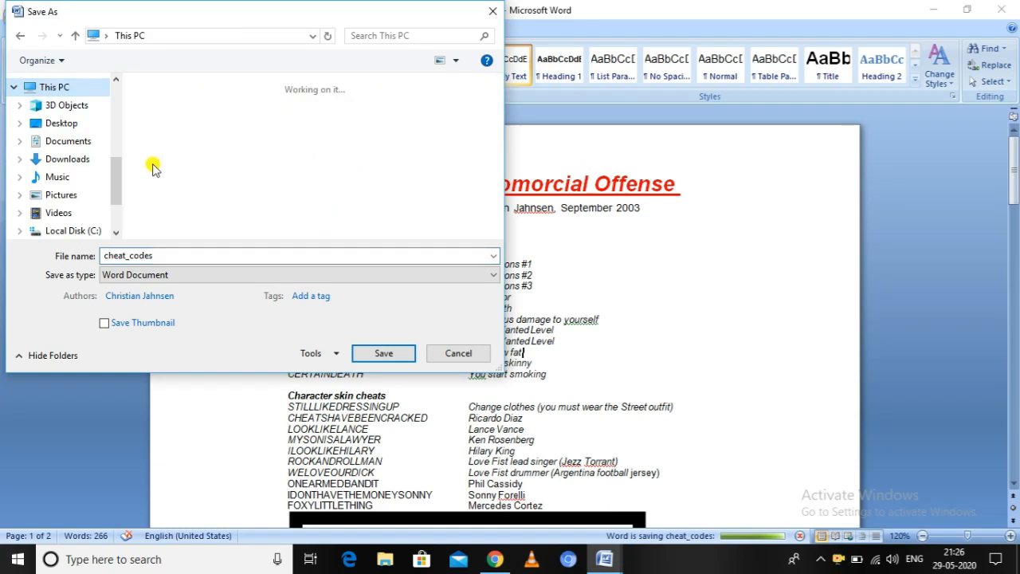
click(40, 124)
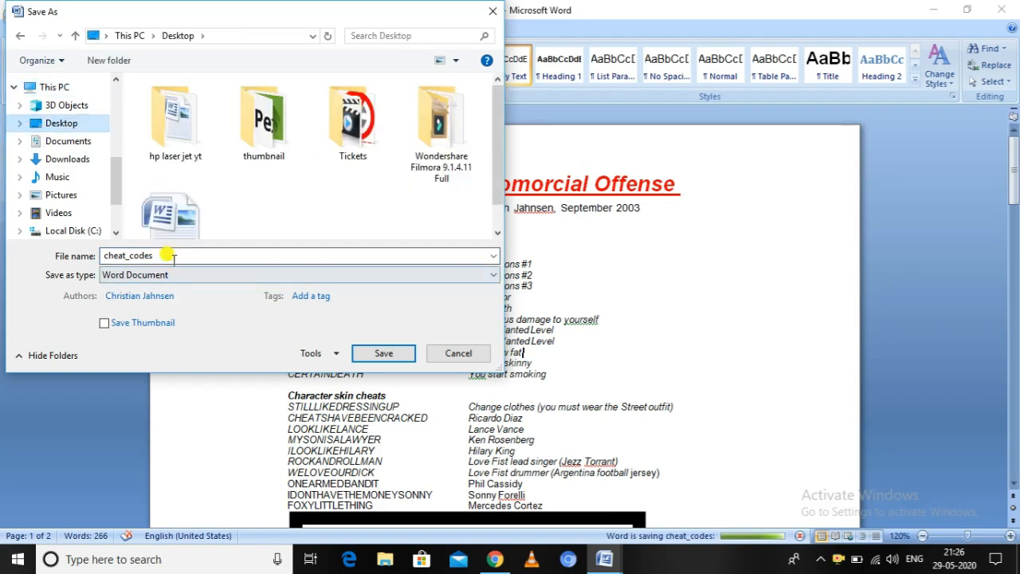
click(118, 249)
text(pdf edit)
key(Return)
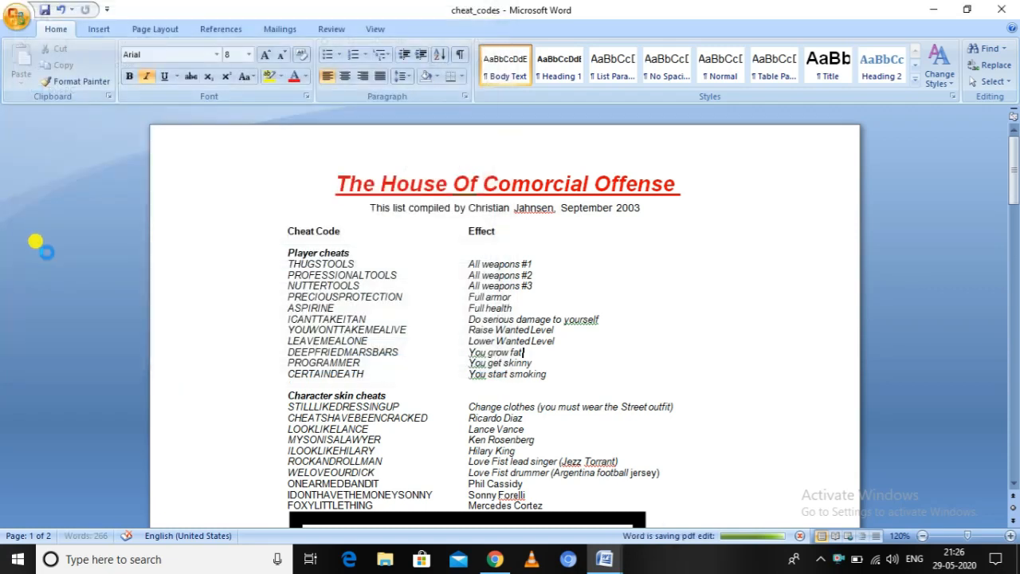
Step: Switch to Chrome and open iLovePDF's WORD to PDF converter
click(495, 559)
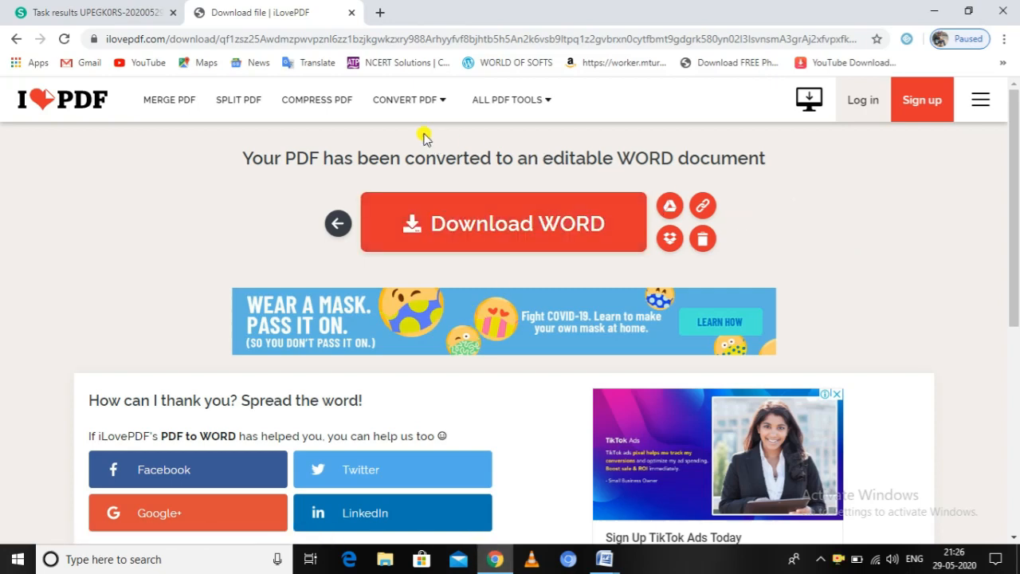
mouse_move(415, 105)
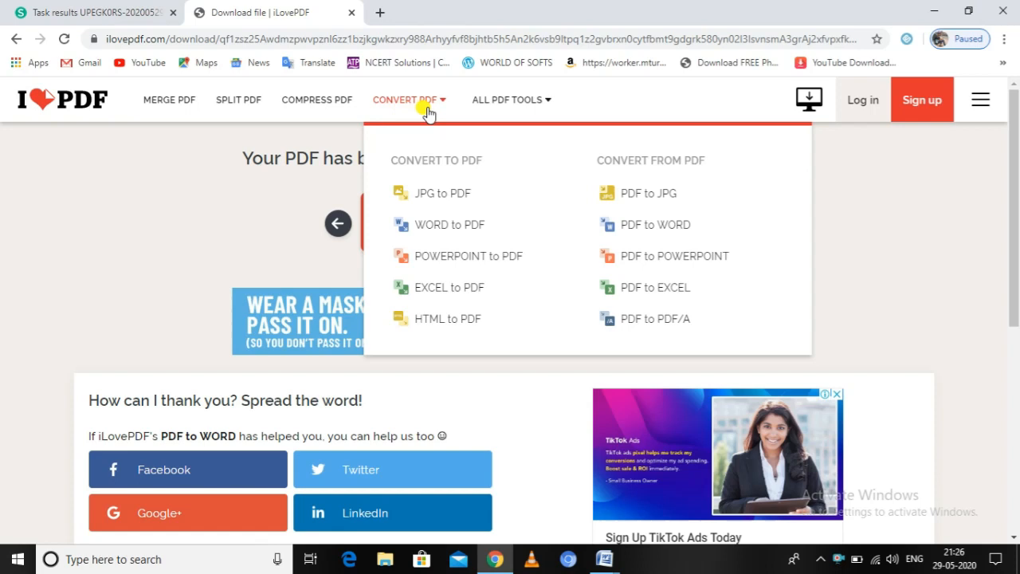
click(469, 240)
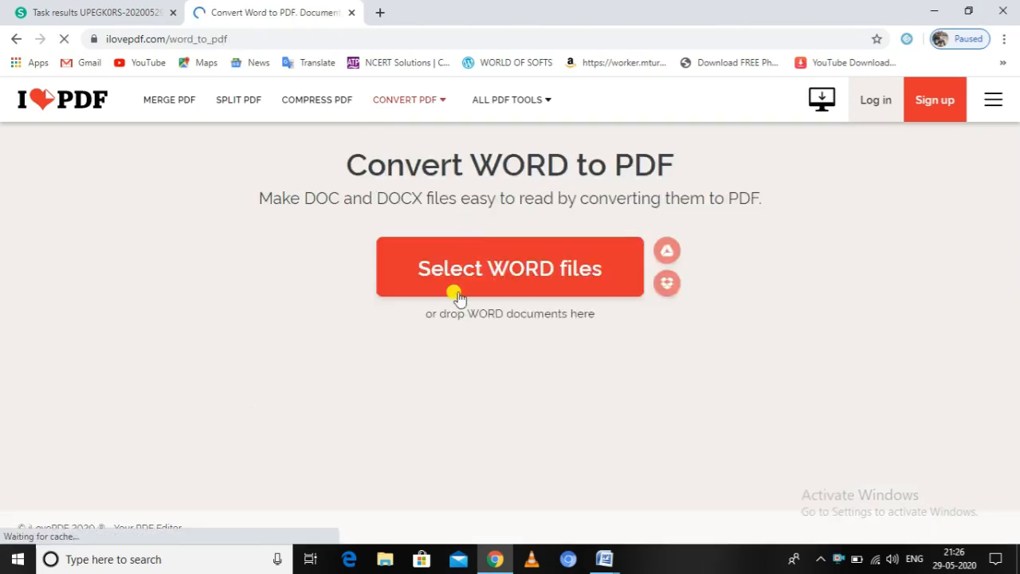
Step: Upload the pdf edit Word document from the Desktop and convert it to PDF
click(577, 287)
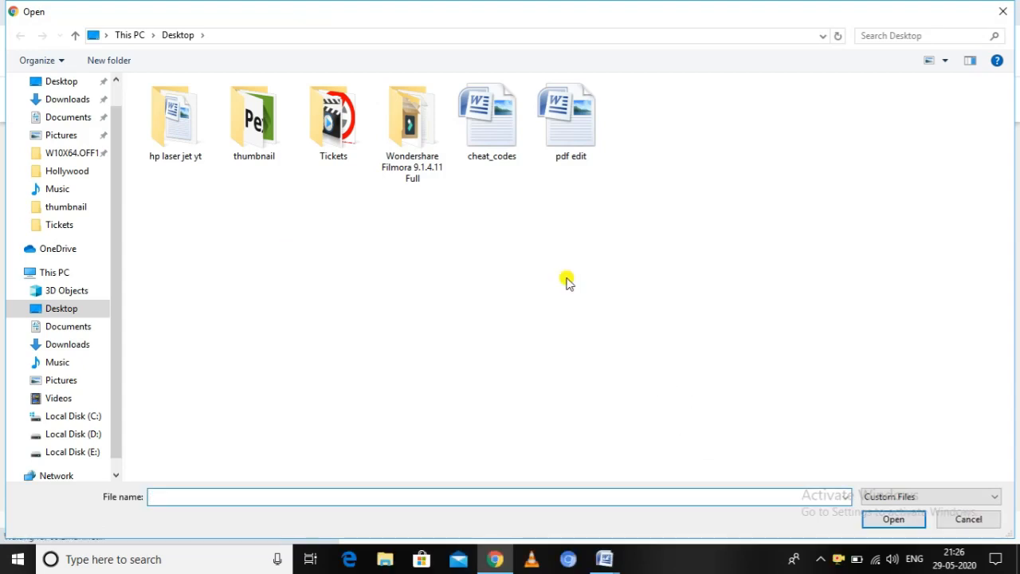
click(588, 153)
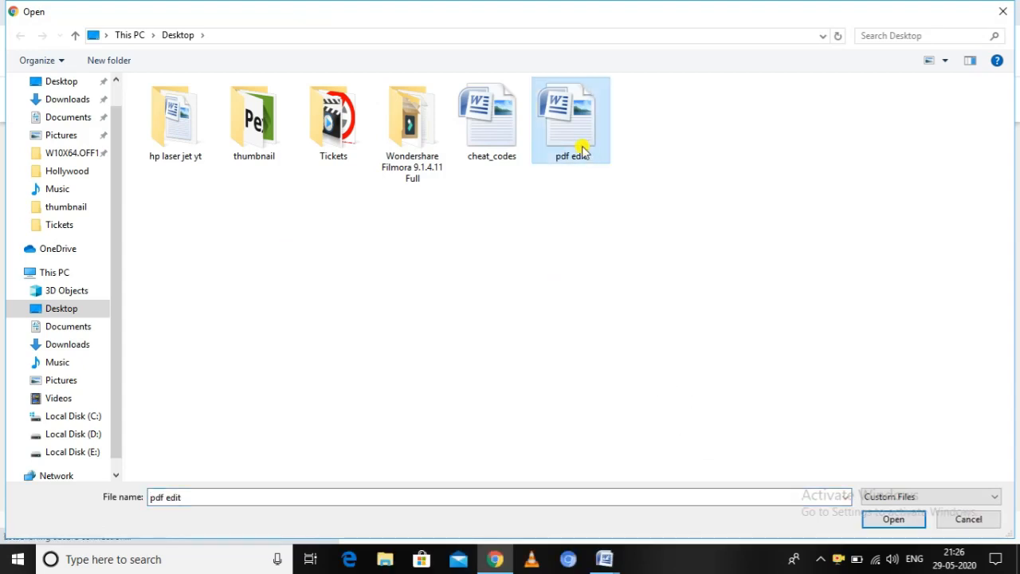
click(880, 521)
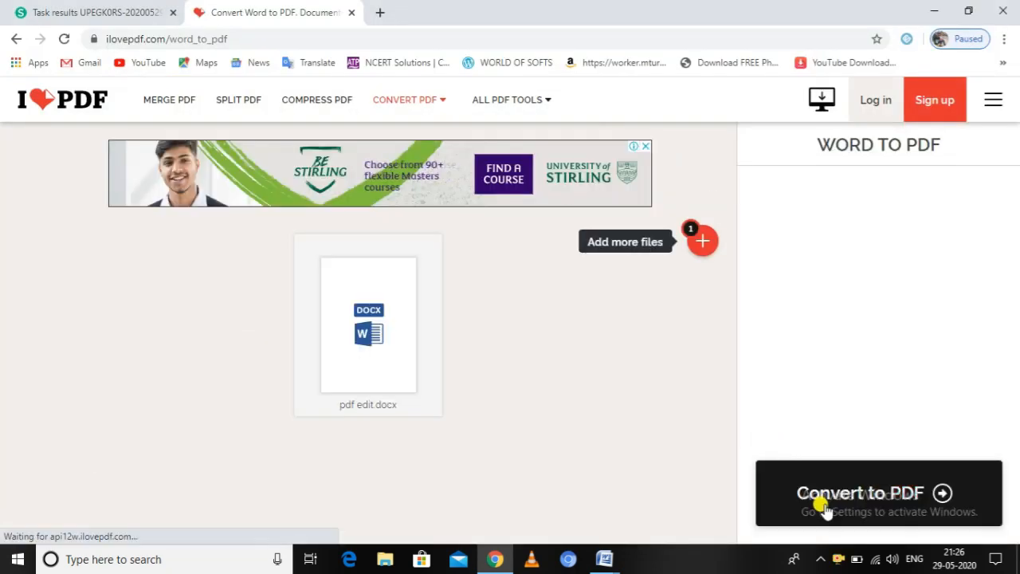
click(879, 511)
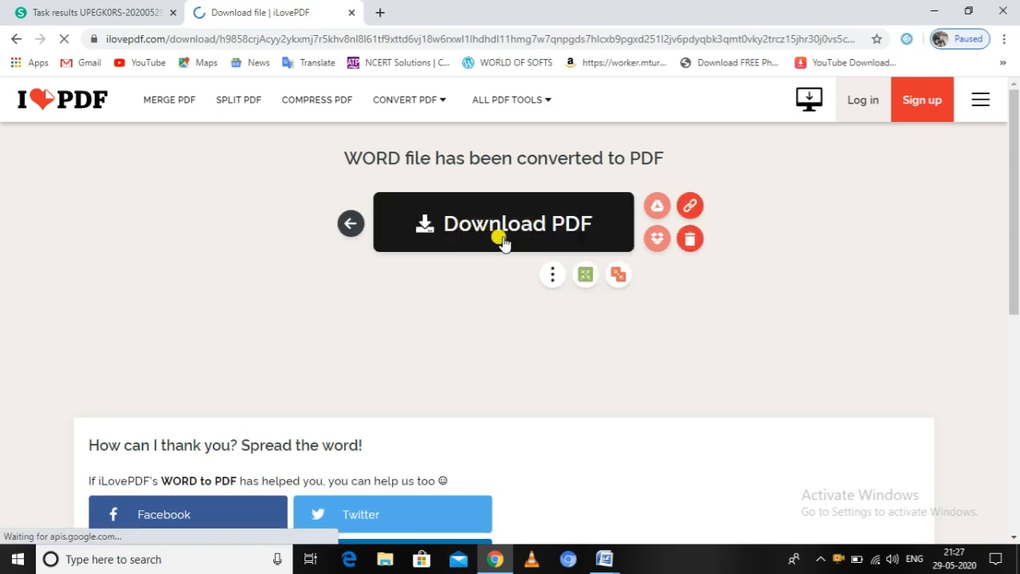
Step: Download the converted PDF and open pdf edit.pdf in the browser
click(553, 238)
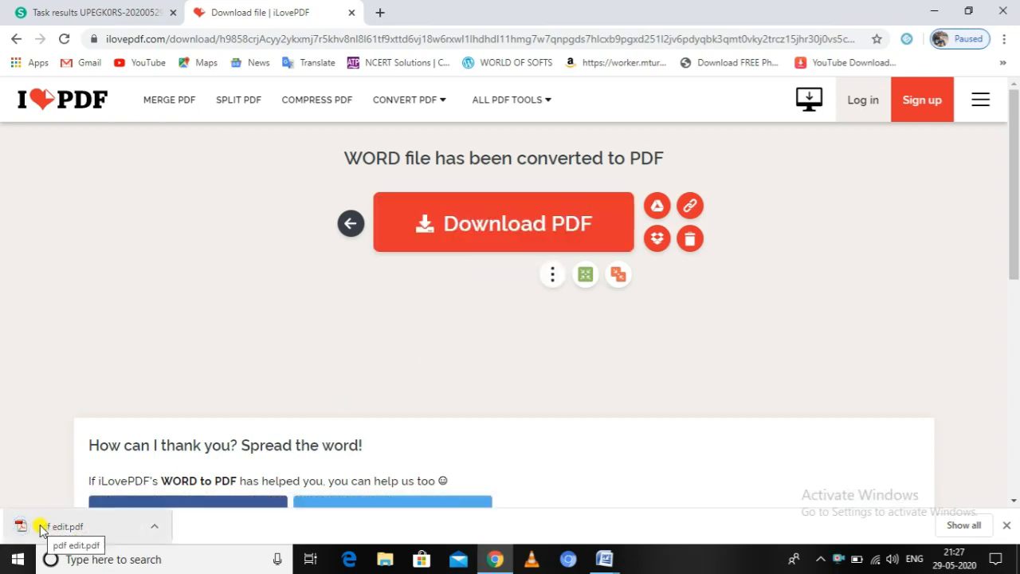
click(158, 532)
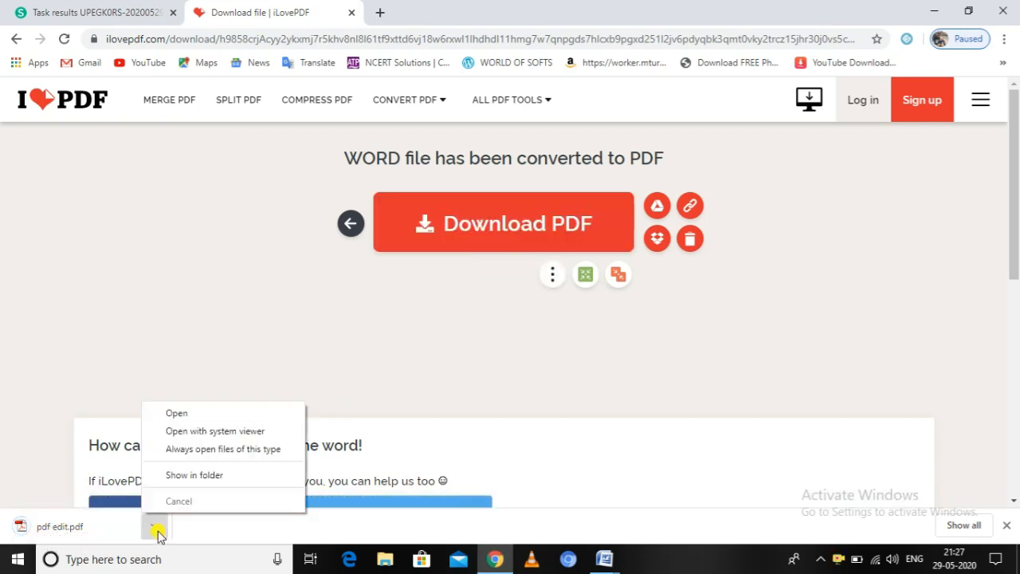
click(177, 412)
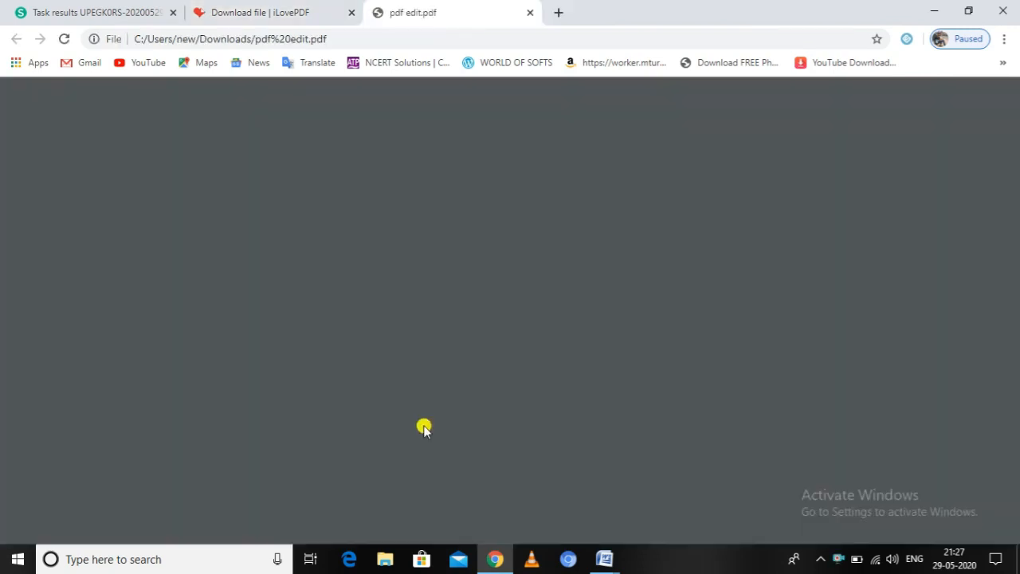